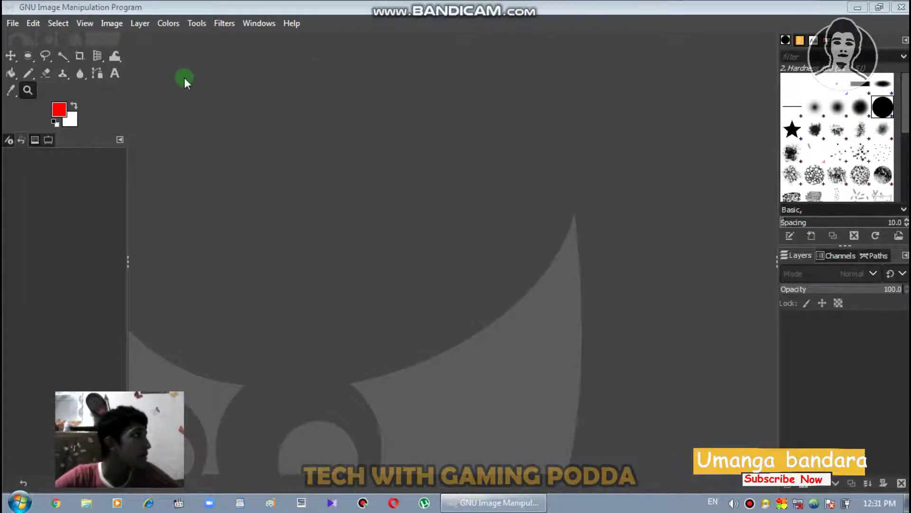
- Create a new 1920×1080 RGB image at 300 ppi with the background filled White
left_click(13, 23)
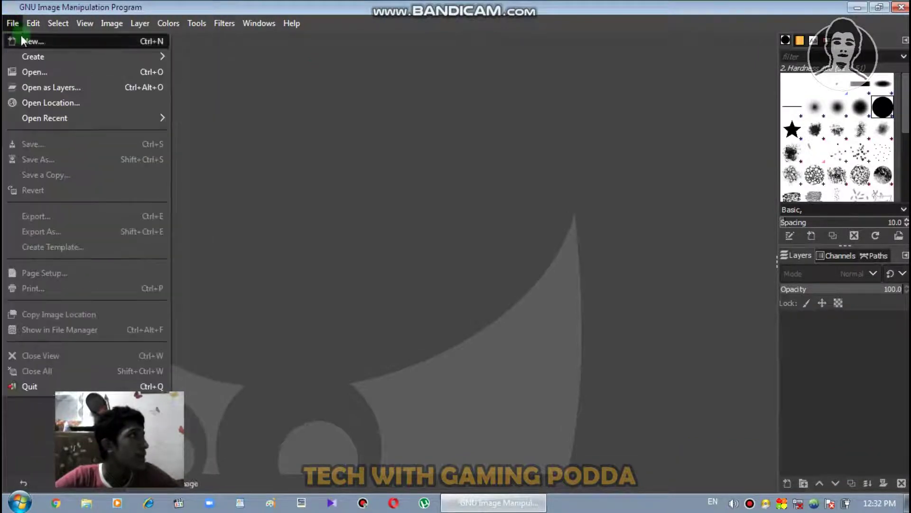
left_click(22, 41)
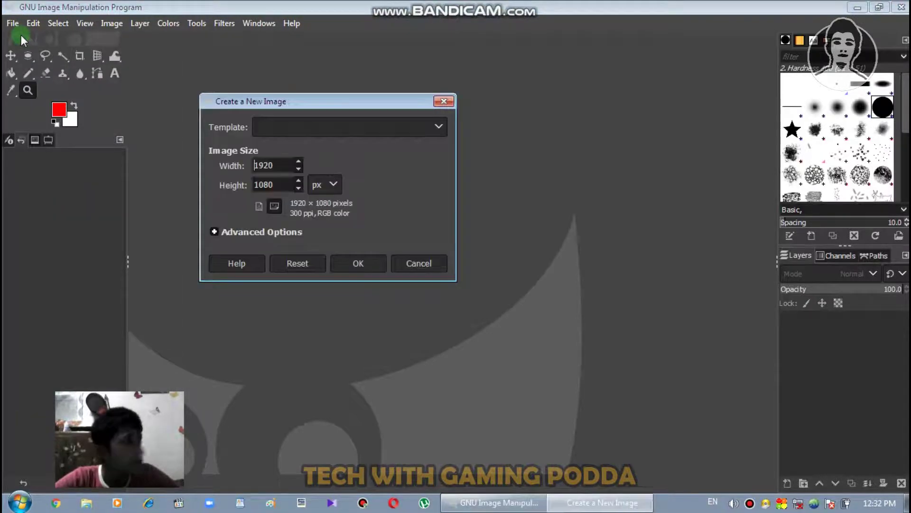
left_click(261, 165)
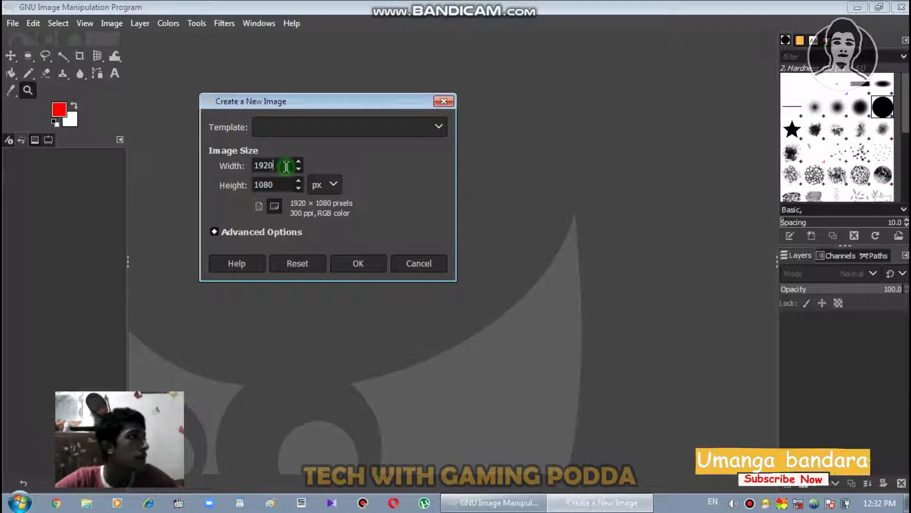
mouse_move(278, 166)
left_mouse_down()
mouse_move(250, 166)
mouse_move(254, 185)
left_mouse_up()
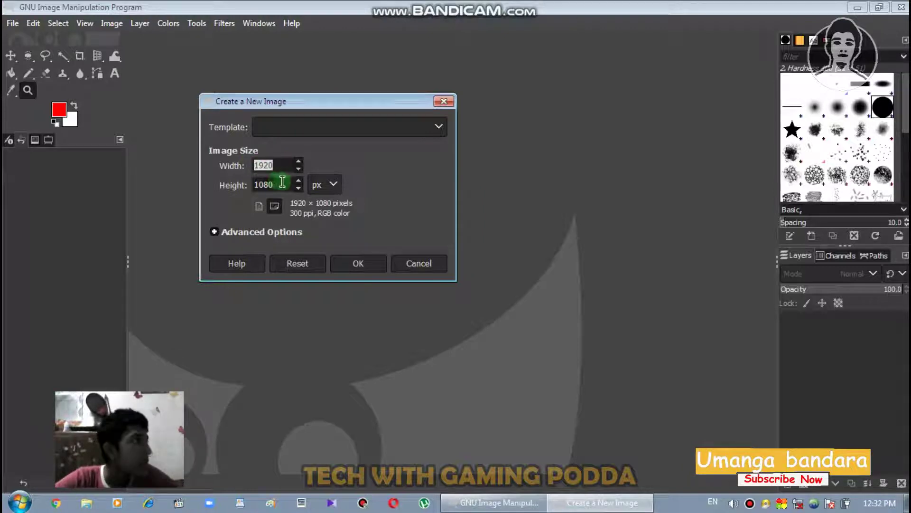
left_click(274, 233)
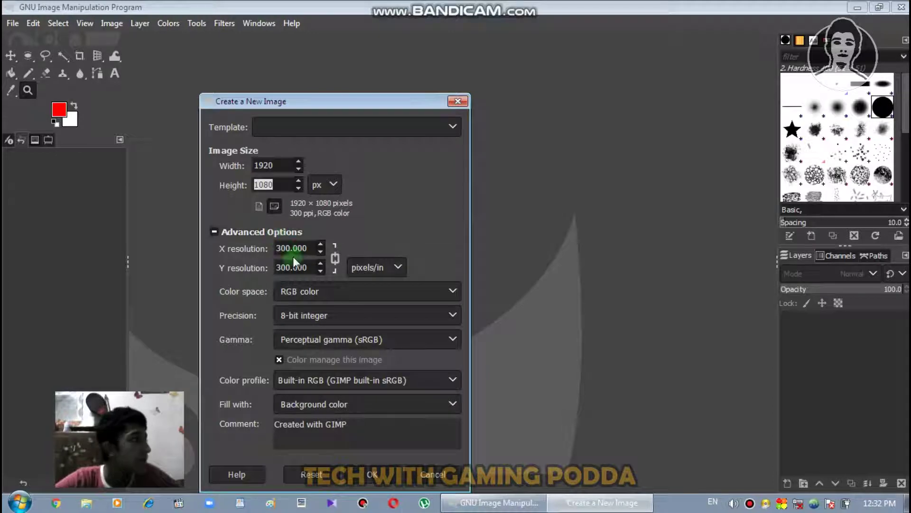
left_click(275, 289)
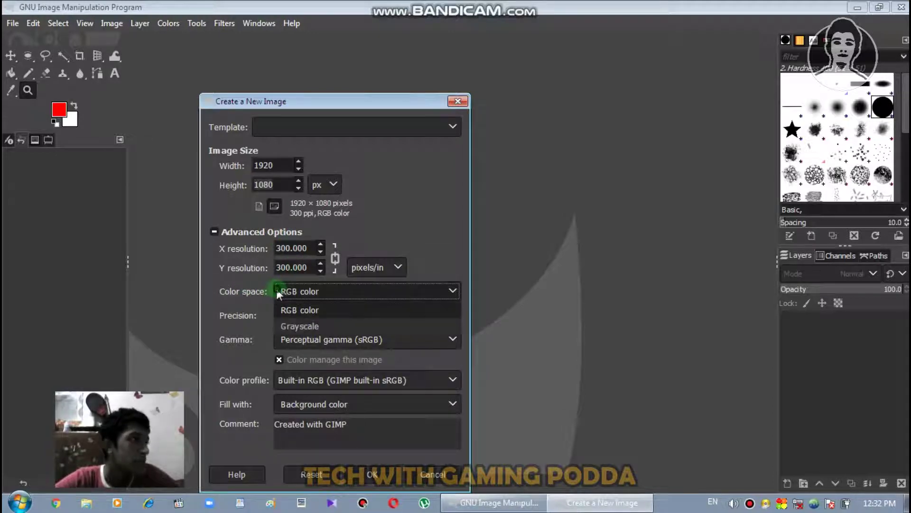
left_click(312, 293)
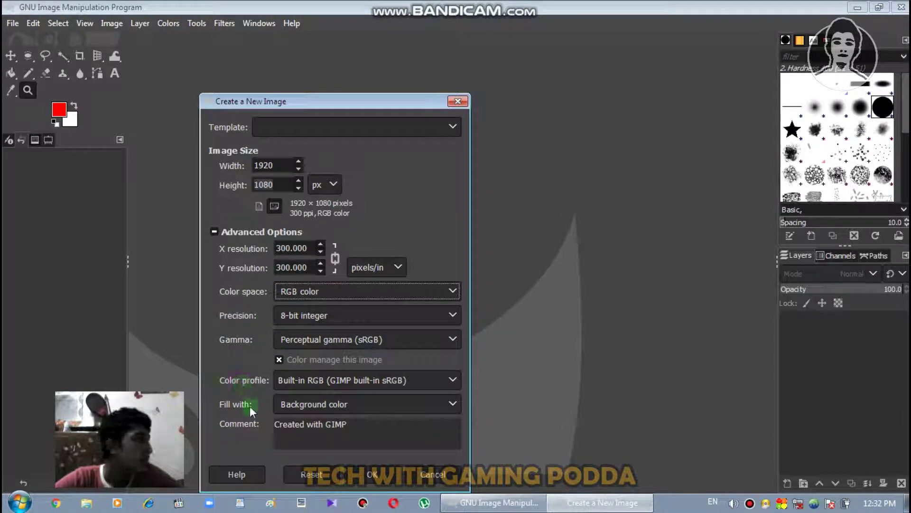
left_click(319, 401)
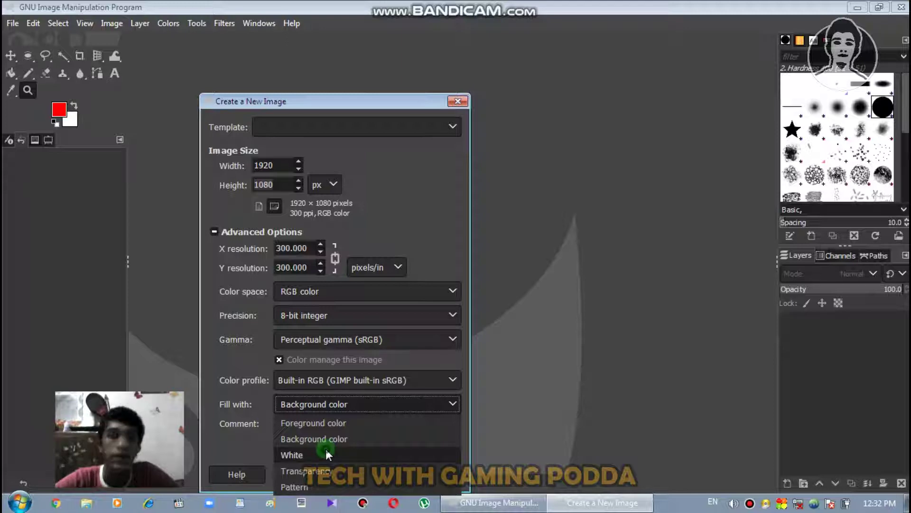
left_click(326, 449)
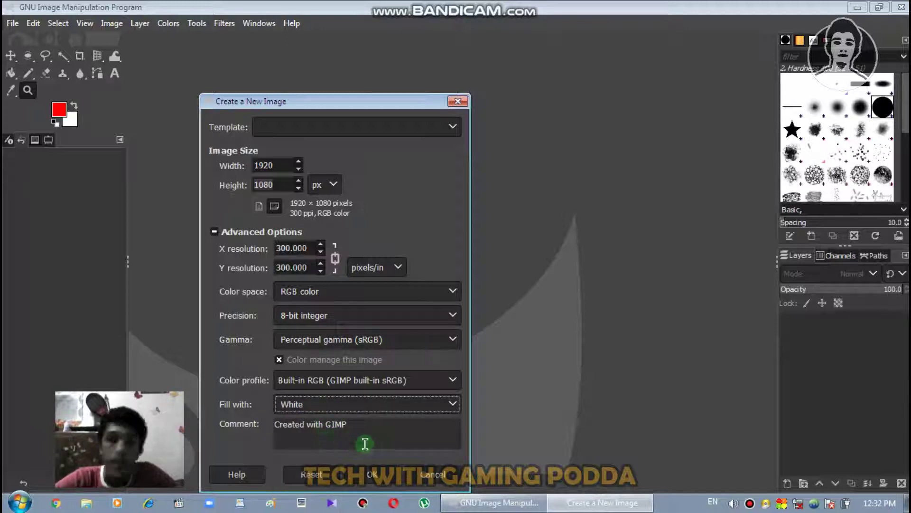
left_click(368, 470)
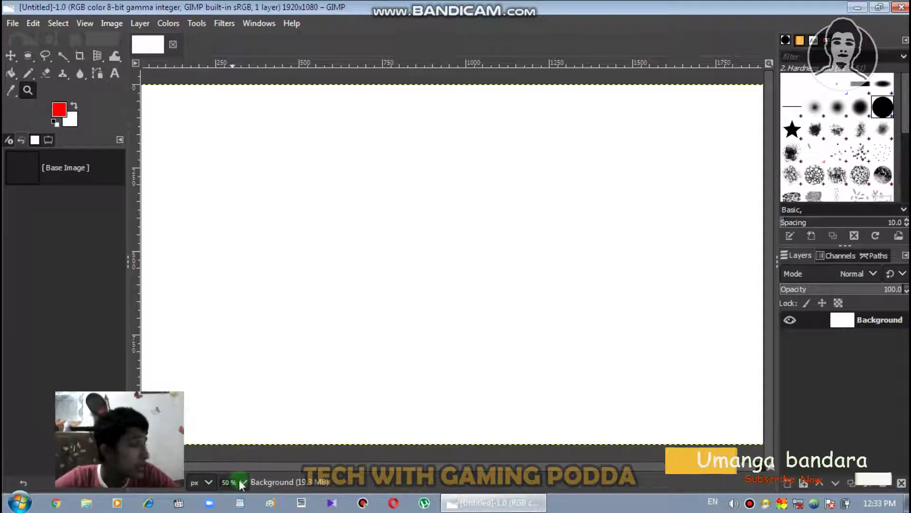
- Zoom the canvas to 400%, then back out to 25% so the whole canvas fits
left_click(246, 478)
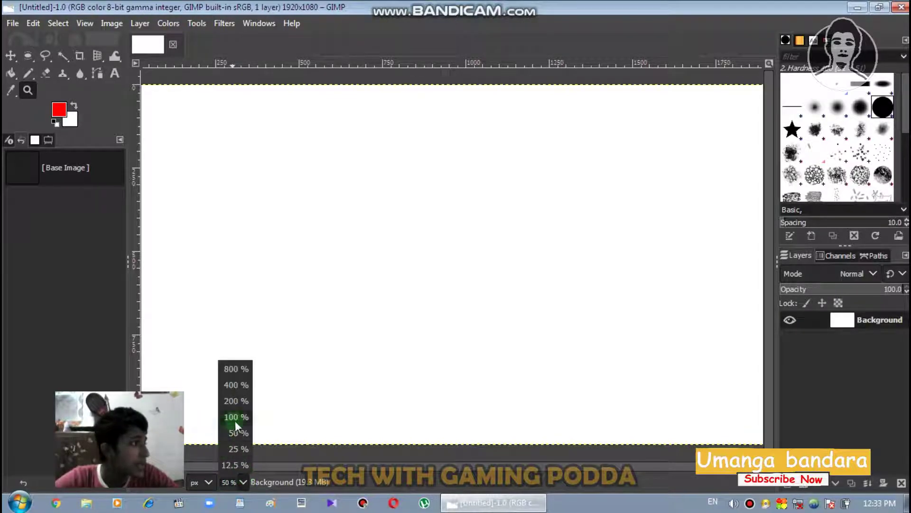
left_click(236, 386)
left_click(242, 481)
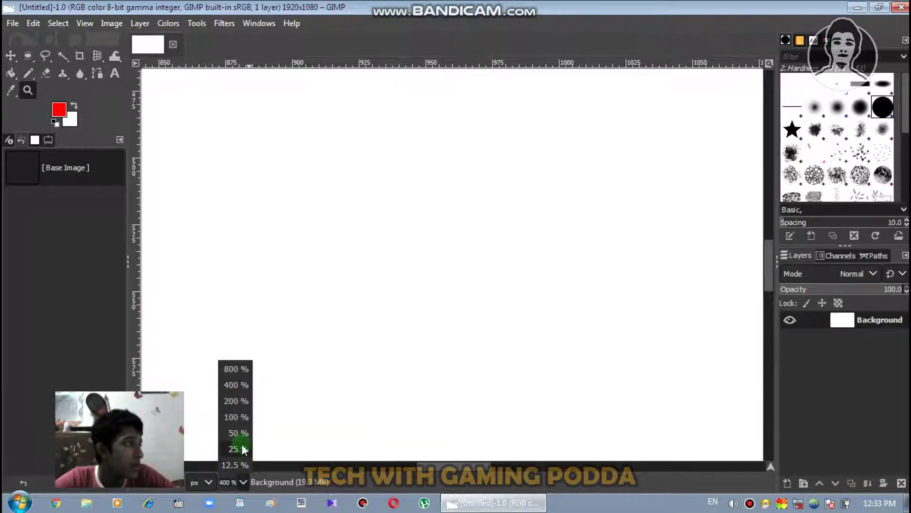
left_click(238, 448)
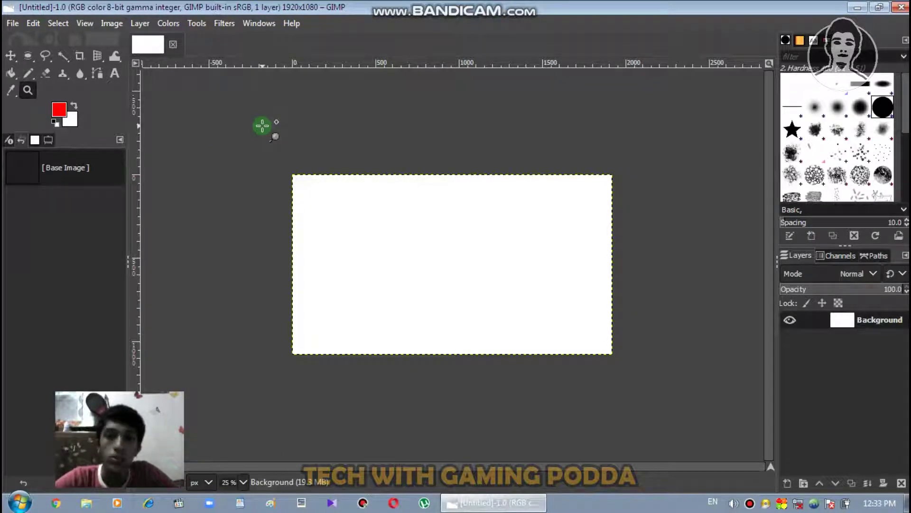
- Open download (1).jpg from the Pictures folder as a new image
left_click(13, 24)
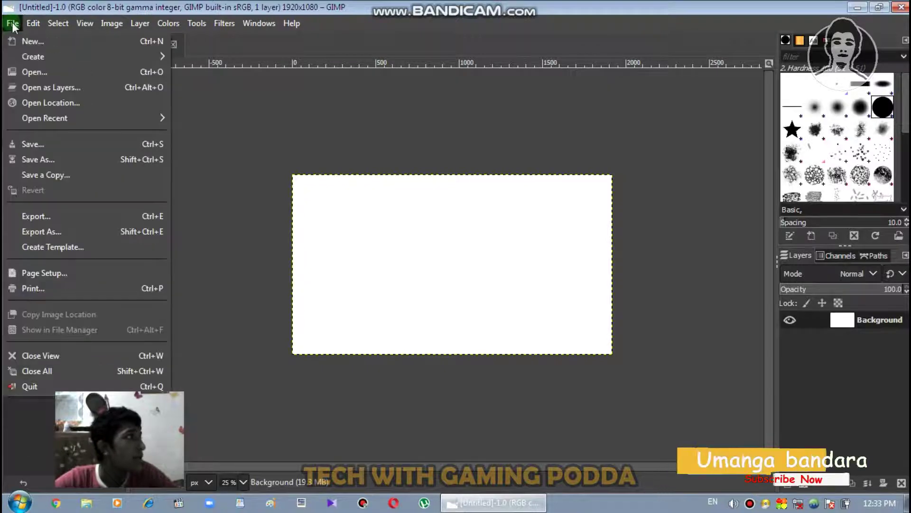
left_click(24, 70)
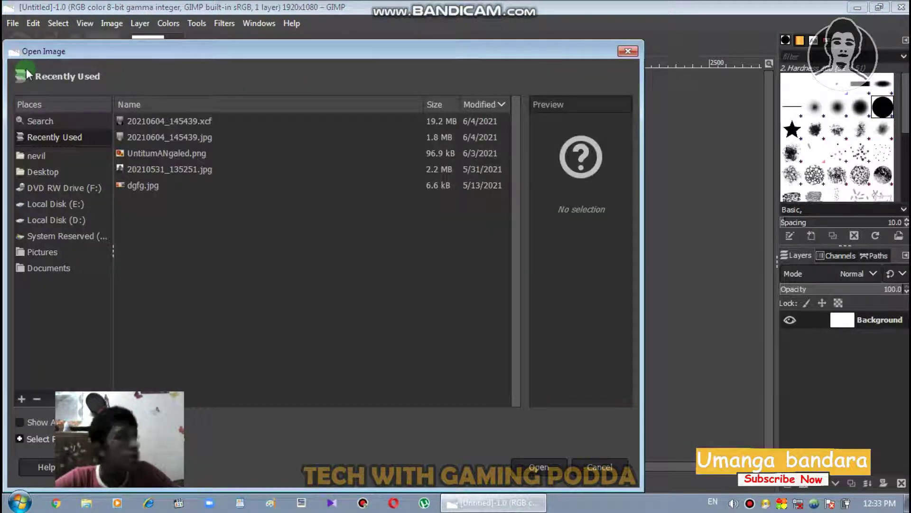
left_click_drag(154, 46, 355, 10)
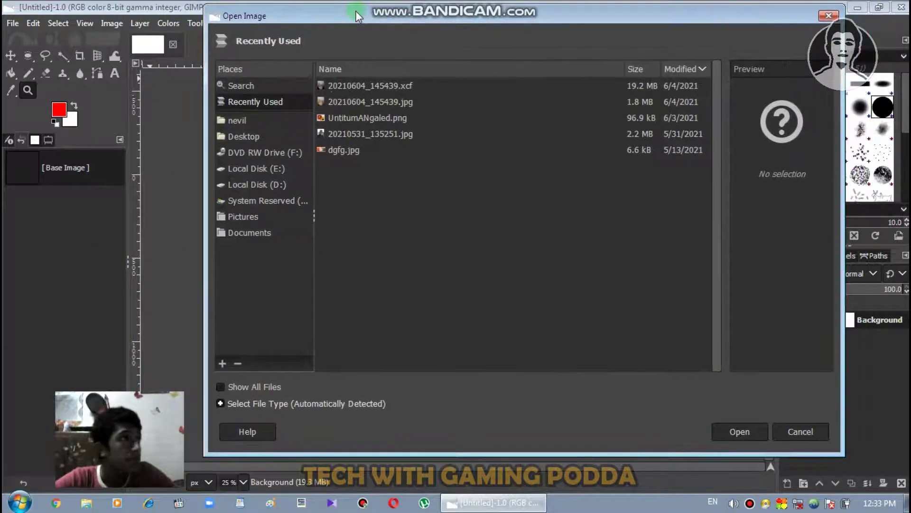
left_click(287, 136)
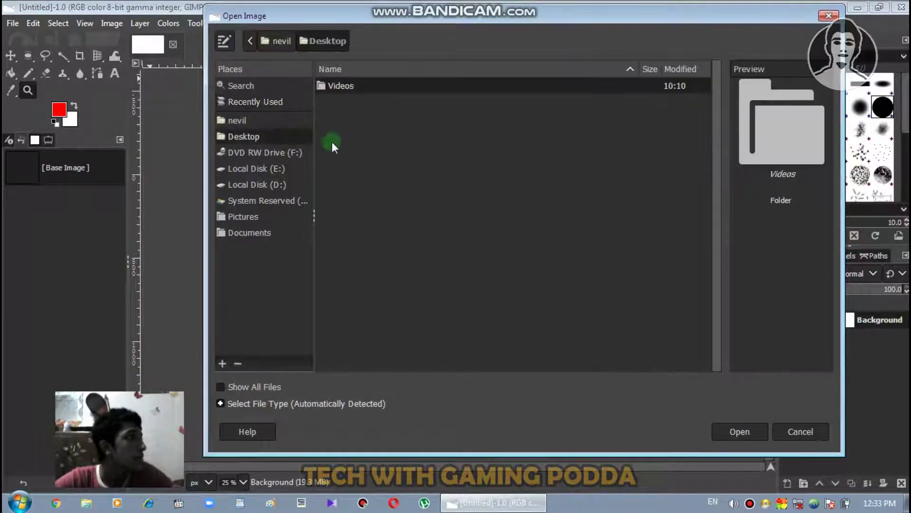
left_click(266, 219)
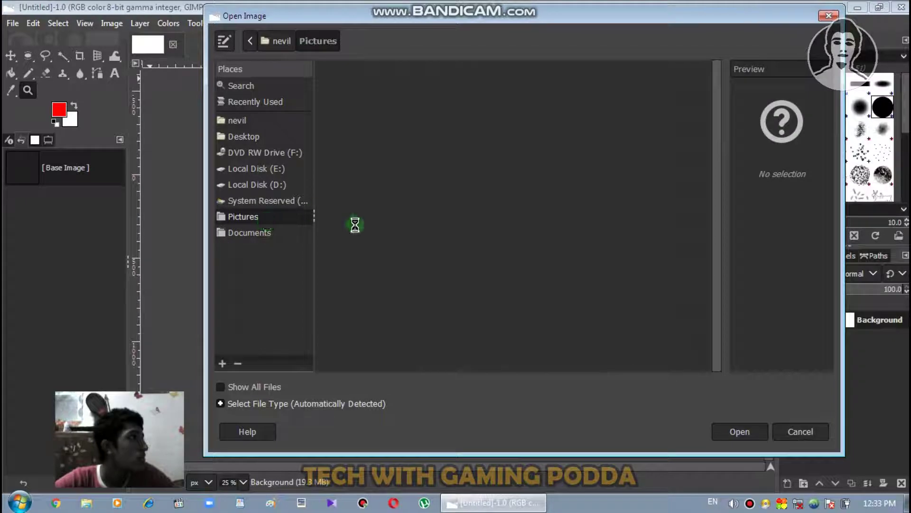
left_click(384, 277)
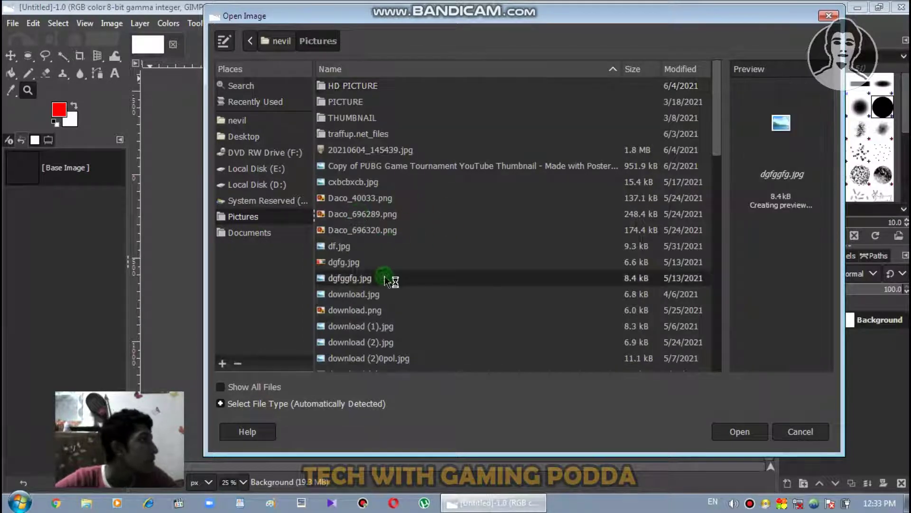
left_click(374, 296)
left_click(376, 326)
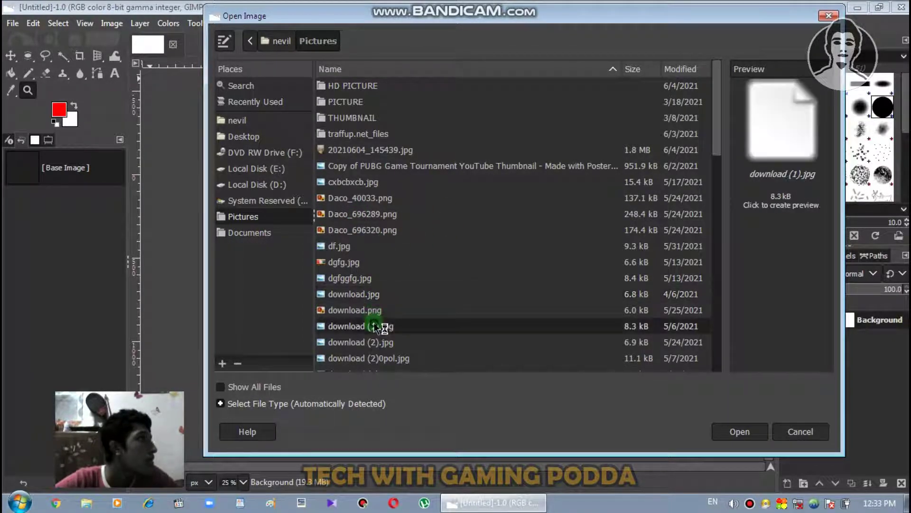
double_click(377, 326)
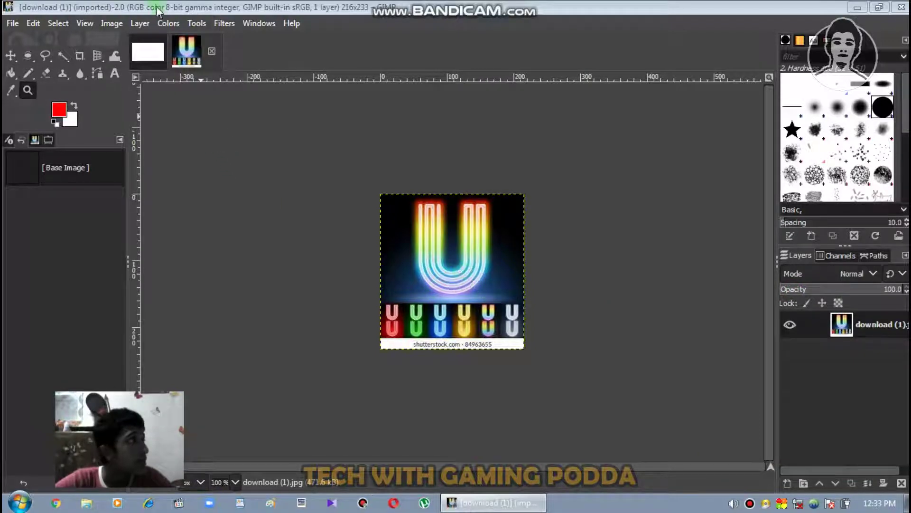
- Scroll up and down over the opened neon U image to inspect it
scroll(161, 38, "up", 1)
scroll(187, 48, "down", 1)
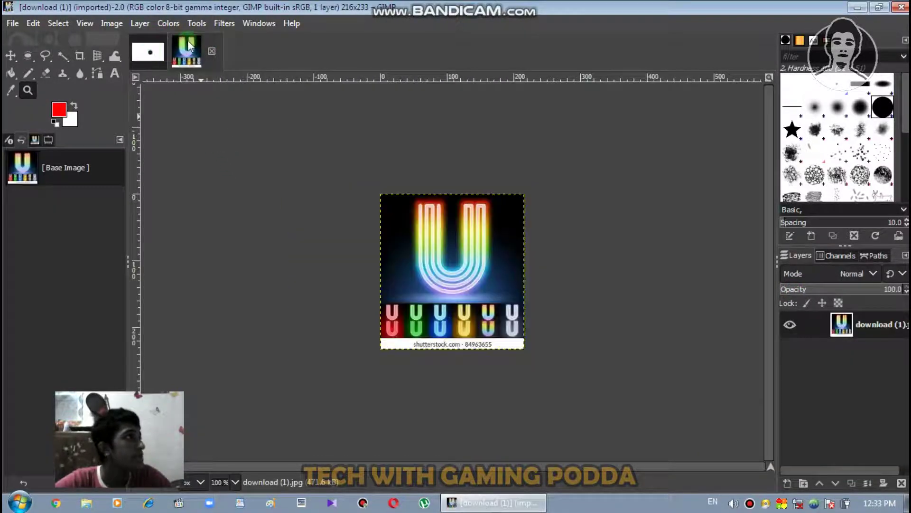
scroll(199, 47, "up", 1)
scroll(196, 44, "down", 1)
scroll(180, 47, "up", 1)
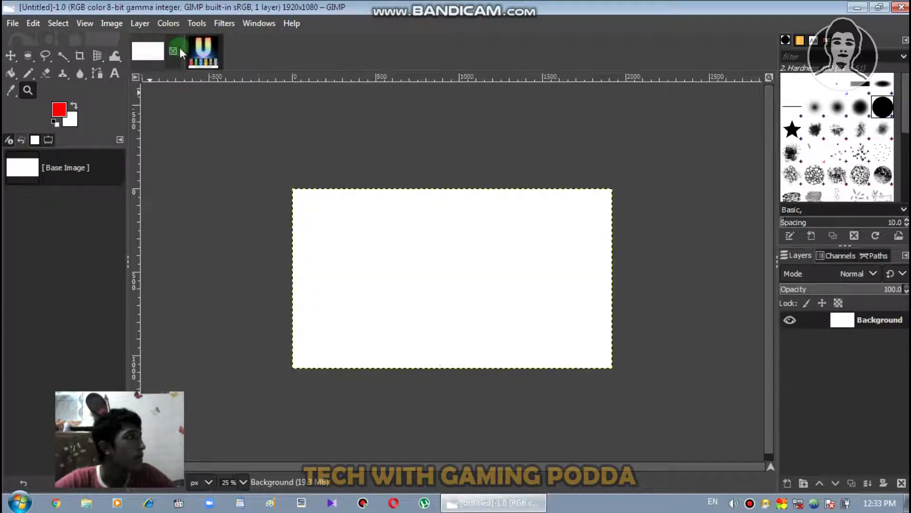
scroll(192, 46, "down", 1)
- Close the neon U image and drag the white Background layer with the Move tool
left_click(216, 51)
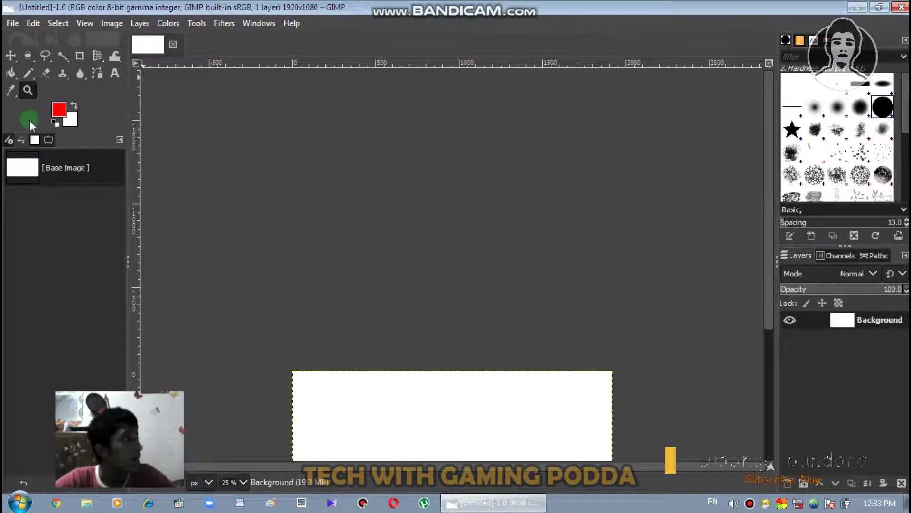
left_click(10, 56)
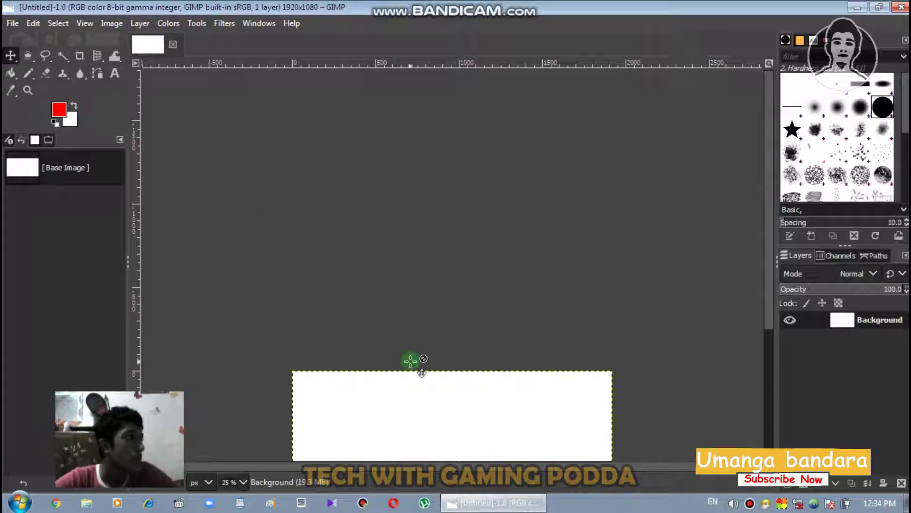
left_click_drag(770, 302, 783, 337)
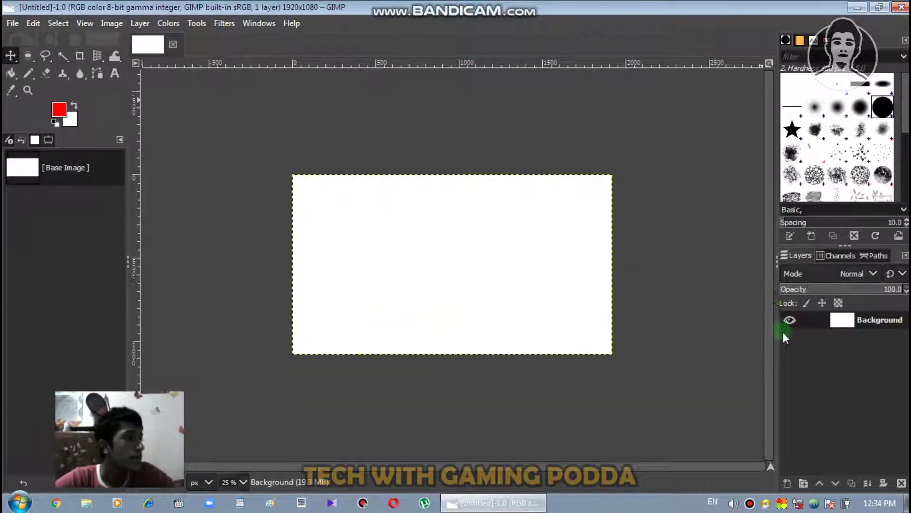
mouse_move(488, 275)
left_mouse_down()
mouse_move(581, 302)
mouse_move(453, 205)
mouse_move(559, 271)
mouse_move(432, 257)
mouse_move(504, 269)
mouse_move(492, 277)
left_mouse_up()
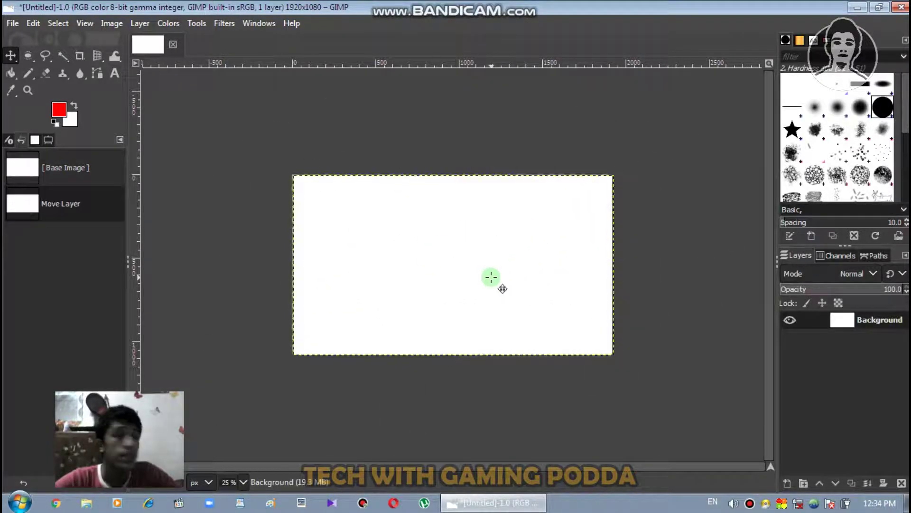
left_click(30, 57)
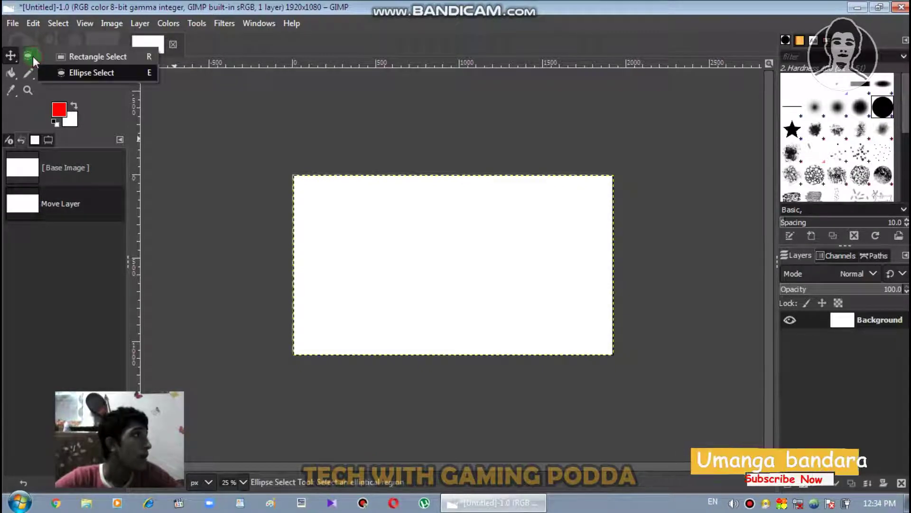
- Draw a rectangular selection in the upper-left area of the canvas
left_click(30, 56)
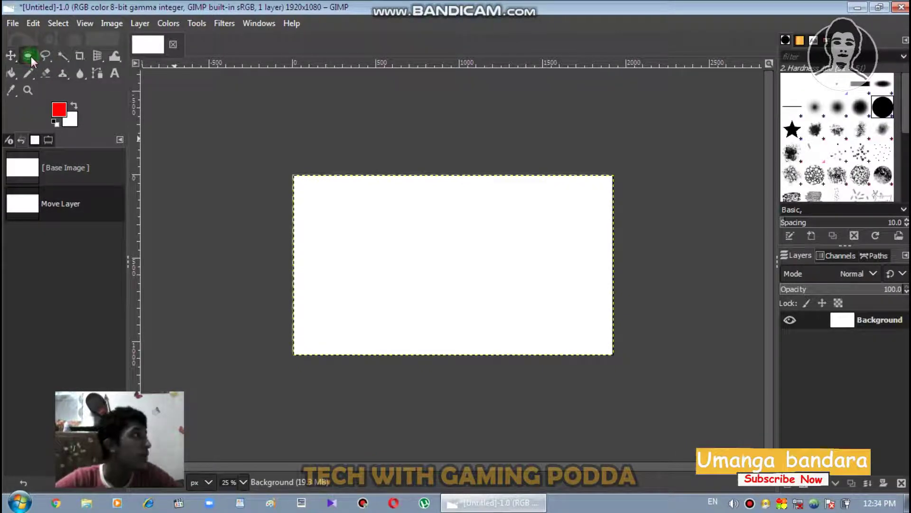
left_click(31, 56)
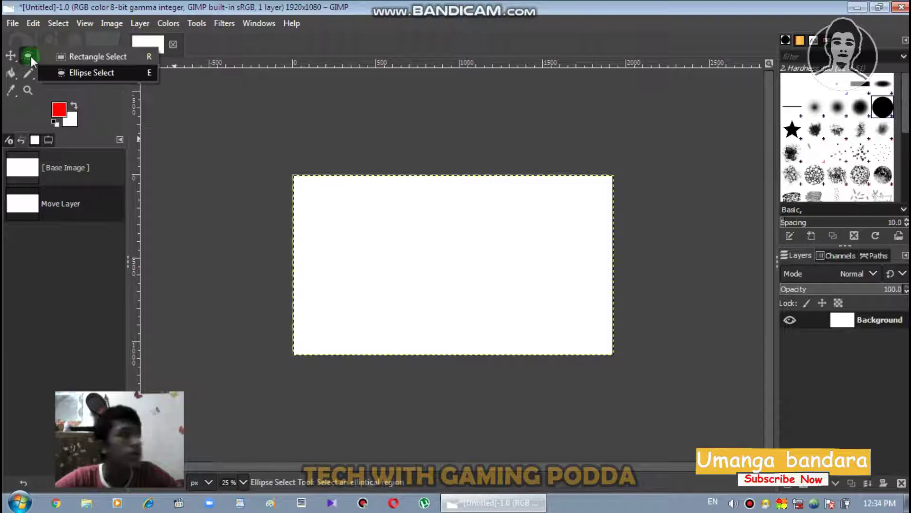
left_click(60, 56)
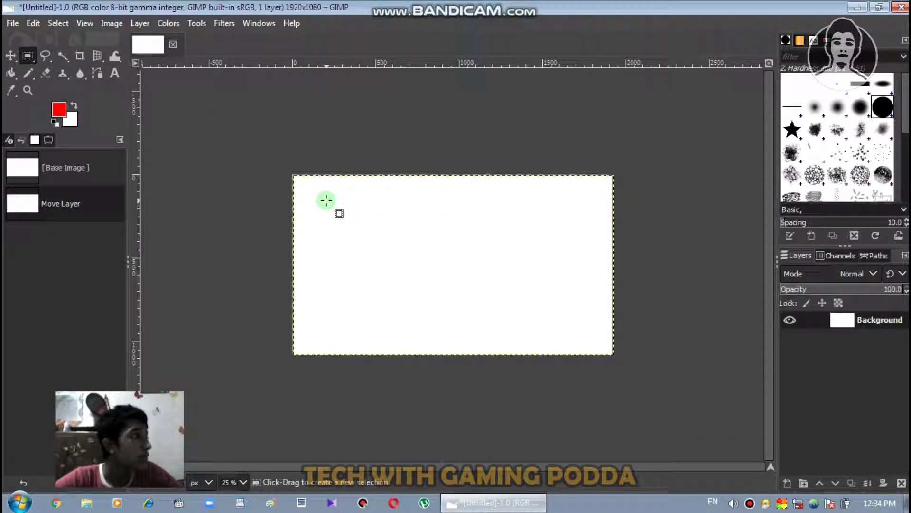
mouse_move(326, 200)
left_mouse_down()
mouse_move(364, 205)
mouse_move(501, 273)
mouse_move(545, 272)
left_mouse_up()
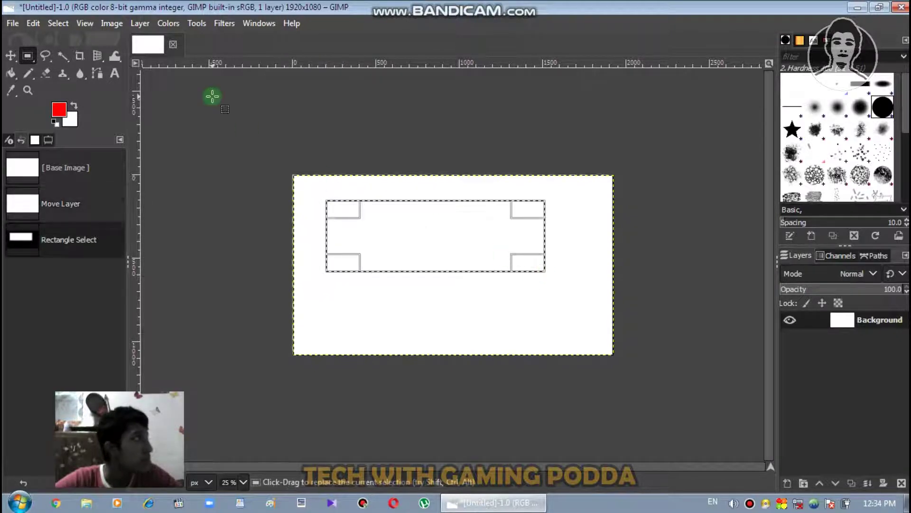
- Replace it with an oval selection on the canvas's left side
left_click(30, 57)
left_click(57, 72)
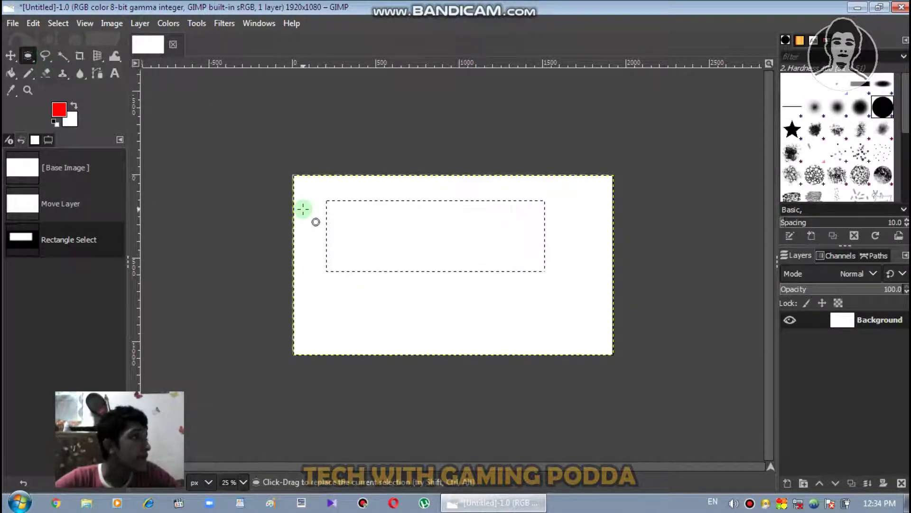
mouse_move(345, 208)
left_mouse_down()
mouse_move(464, 299)
mouse_move(468, 318)
left_mouse_up()
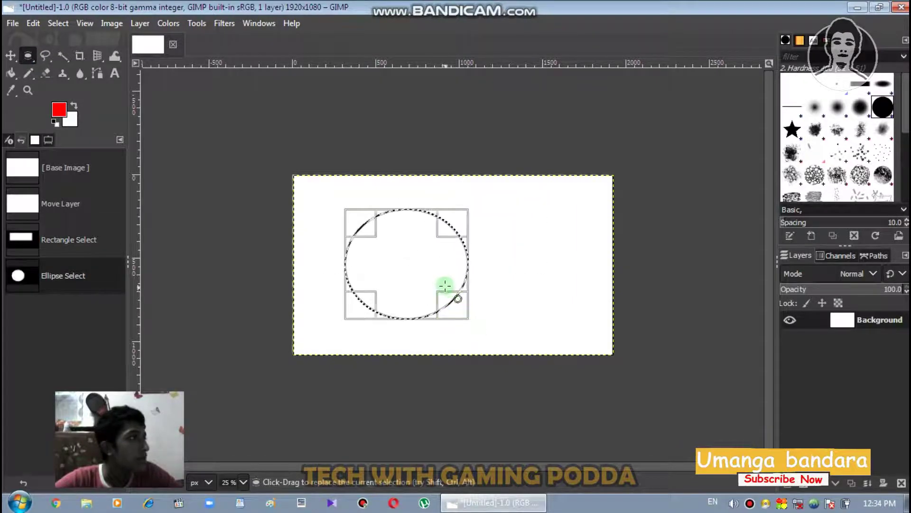
- Switch to Free Select and clear the existing oval selection with Select > None
left_click(51, 57)
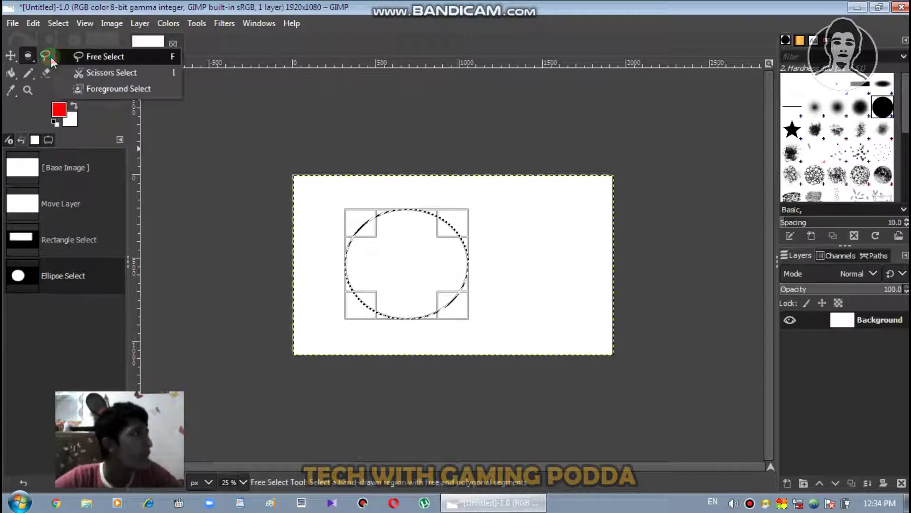
left_click(80, 56)
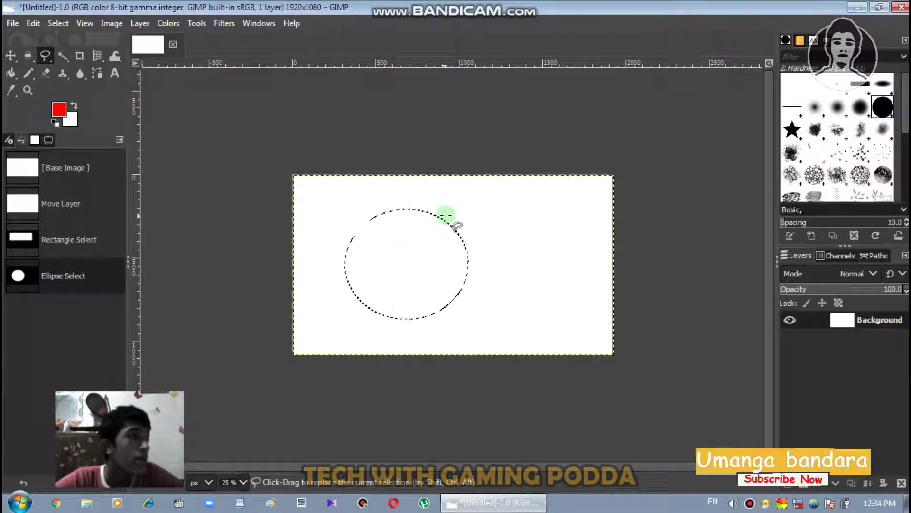
left_click(505, 224)
right_click(451, 217)
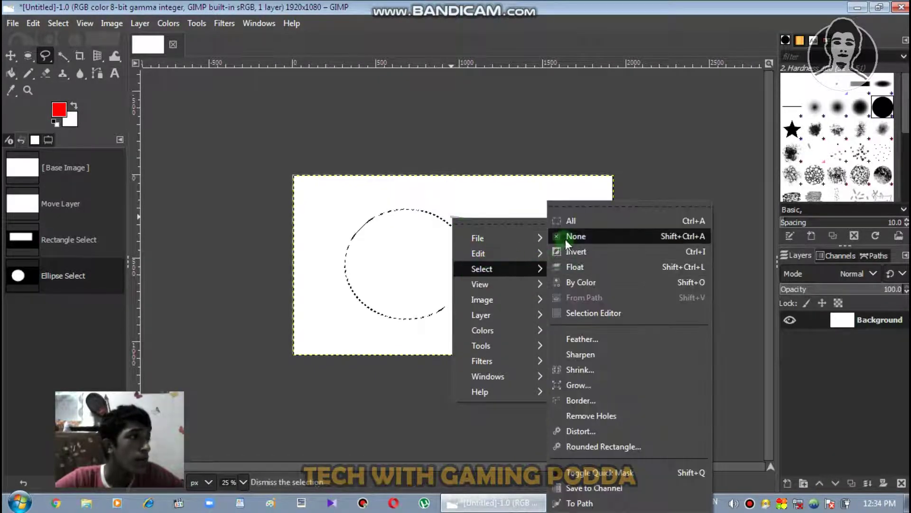
left_click(565, 236)
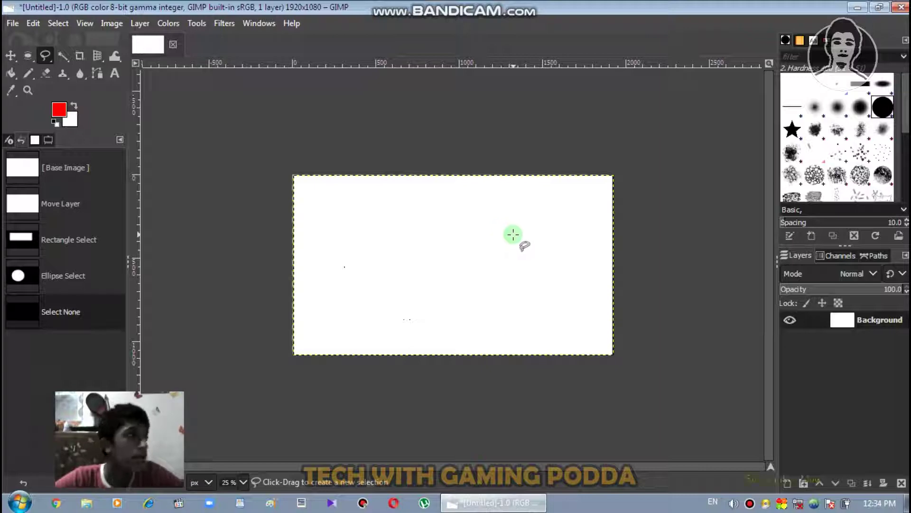
- Draw and commit a freehand selection near the canvas top centre, keeping red as foreground
mouse_move(517, 236)
left_mouse_down()
mouse_move(462, 209)
mouse_move(439, 286)
mouse_move(494, 264)
mouse_move(511, 246)
left_mouse_up()
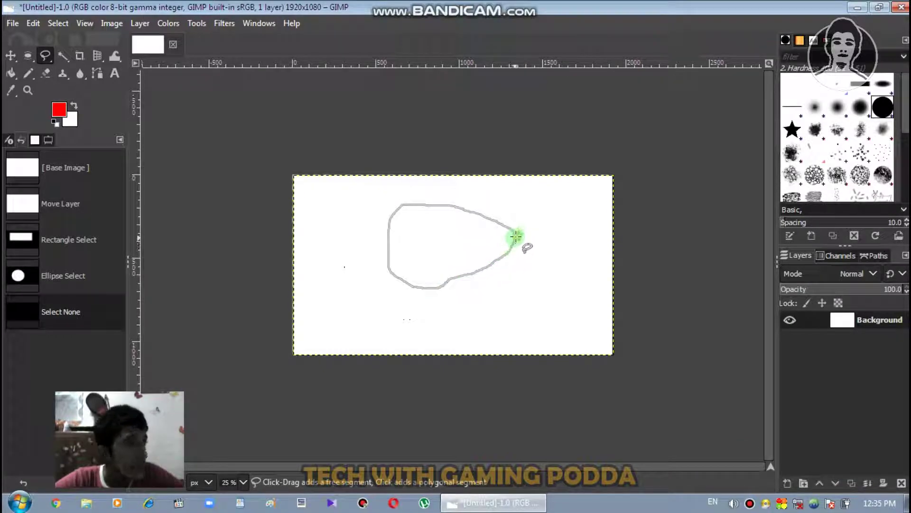
left_click(517, 236)
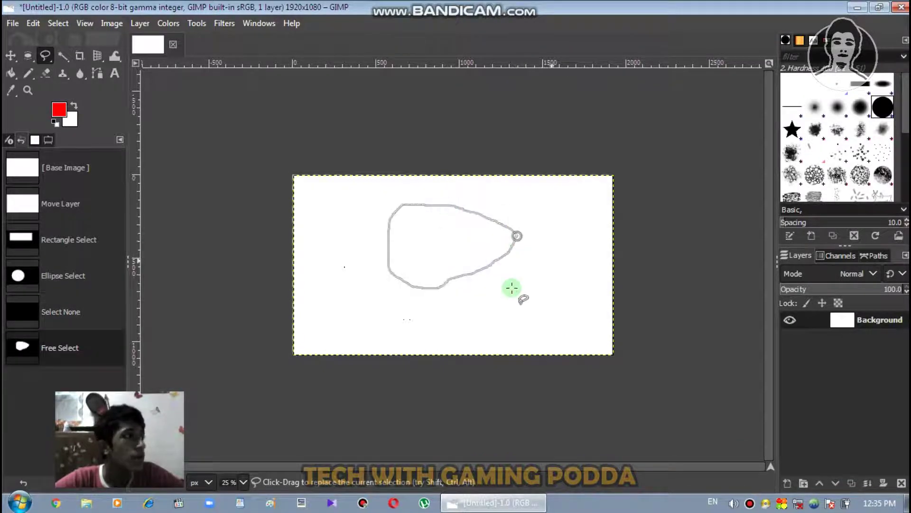
key("Return")
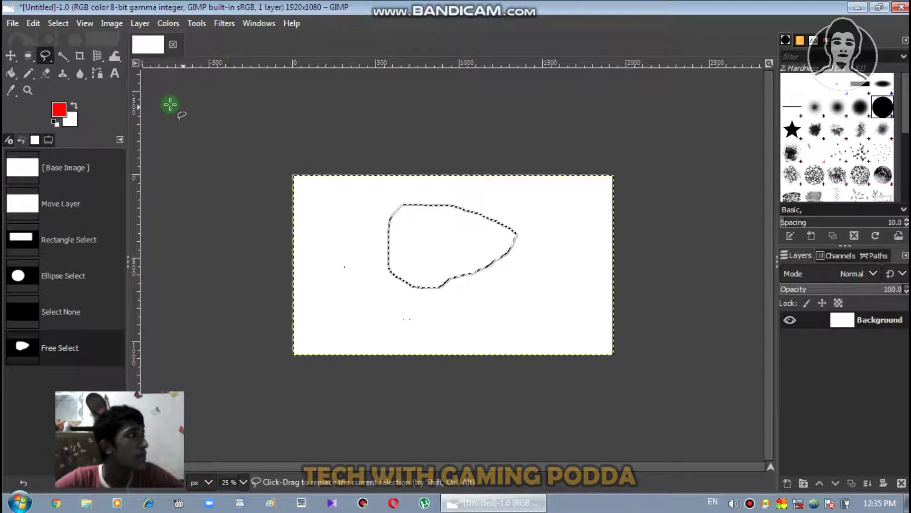
left_click(58, 111)
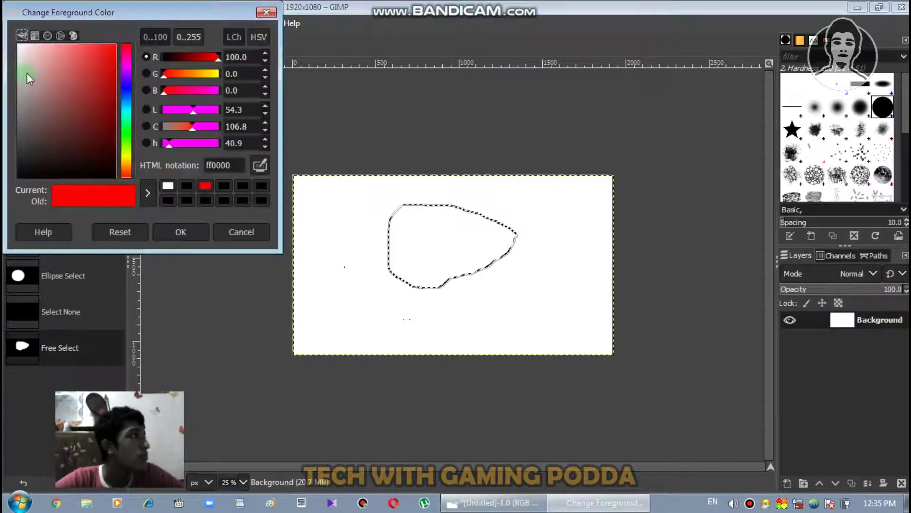
left_click(219, 222)
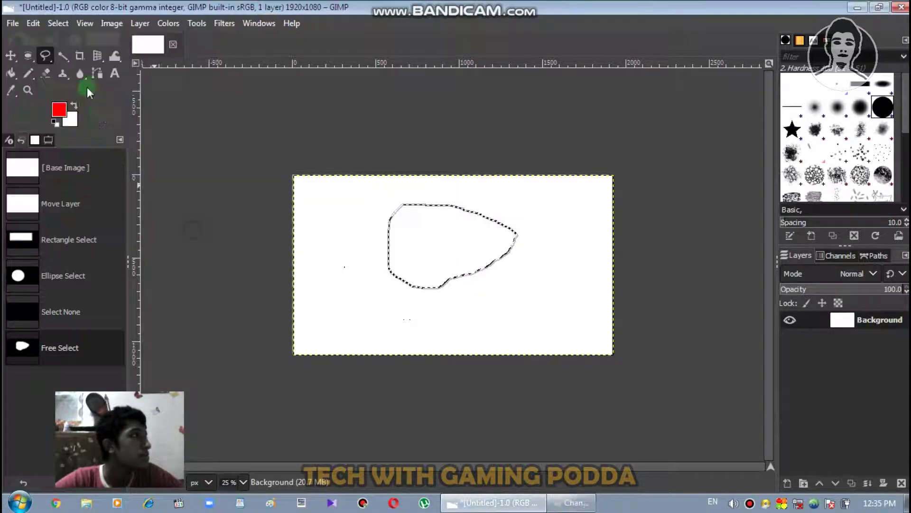
- Paint red brush strokes inside the freehand selection, then revert them via Undo History
left_click(29, 73)
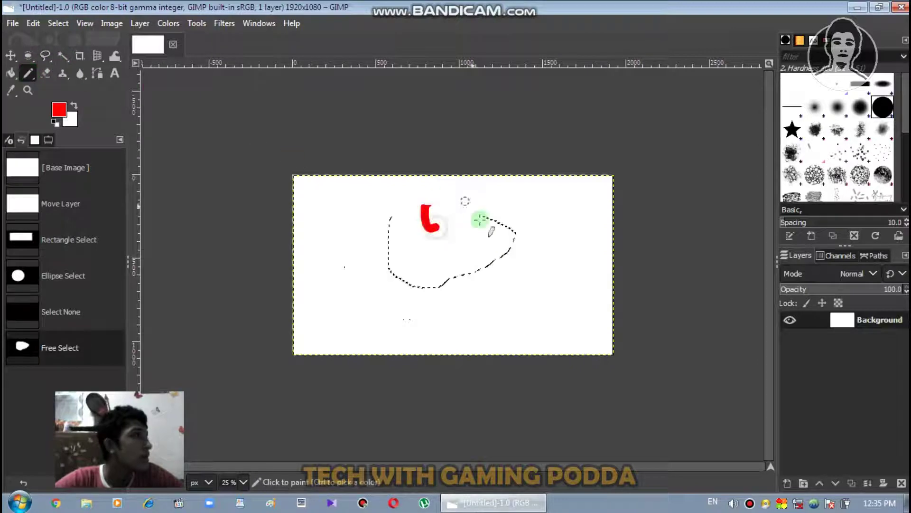
left_click_drag(481, 220, 393, 205)
left_click_drag(366, 259, 485, 187)
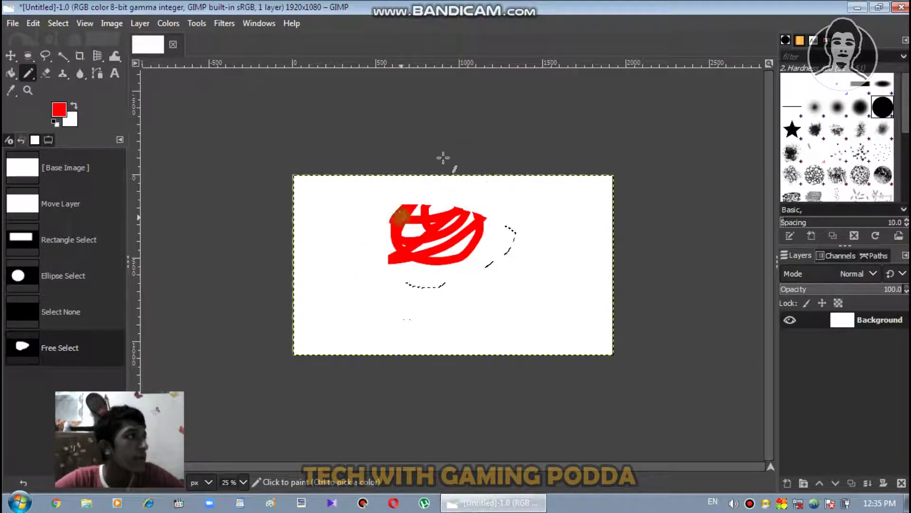
left_click_drag(403, 280, 407, 207)
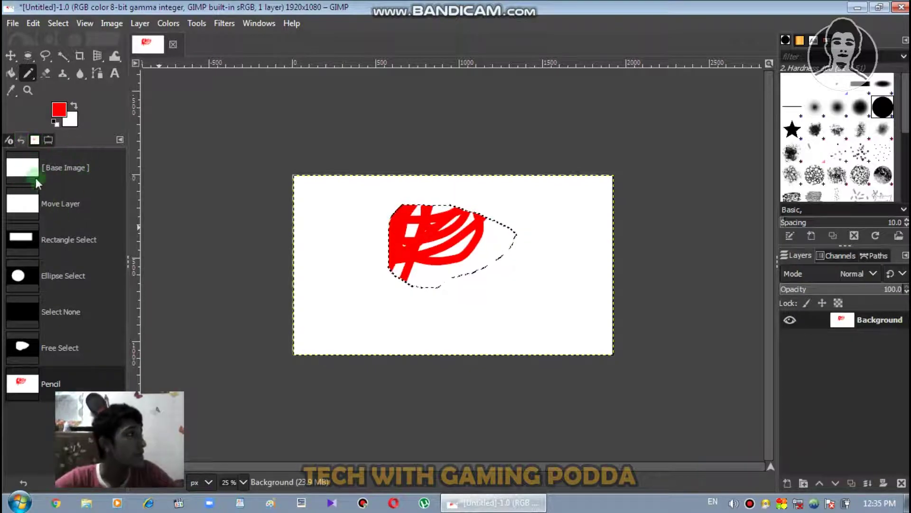
left_click(79, 176)
left_click(88, 218)
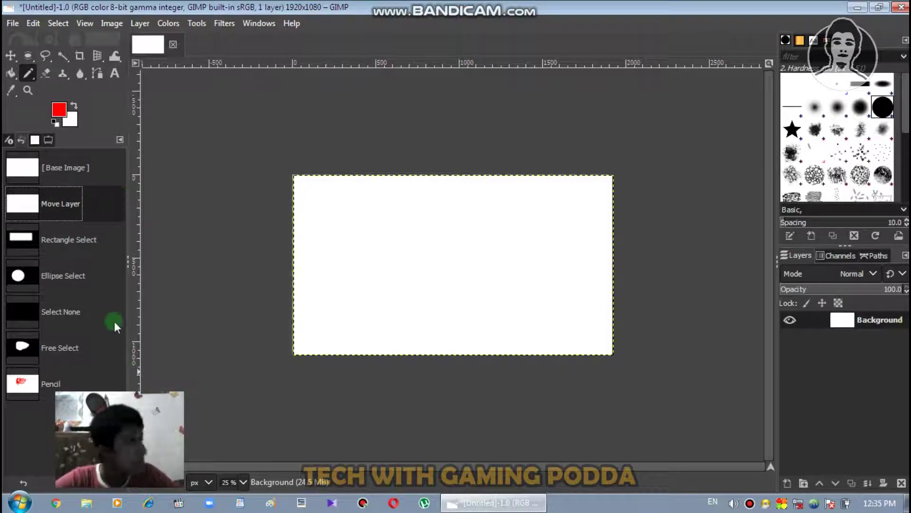
- Return to the base image, then crop the canvas to a 1348×892 area around its middle
left_click(95, 177)
left_click(45, 54)
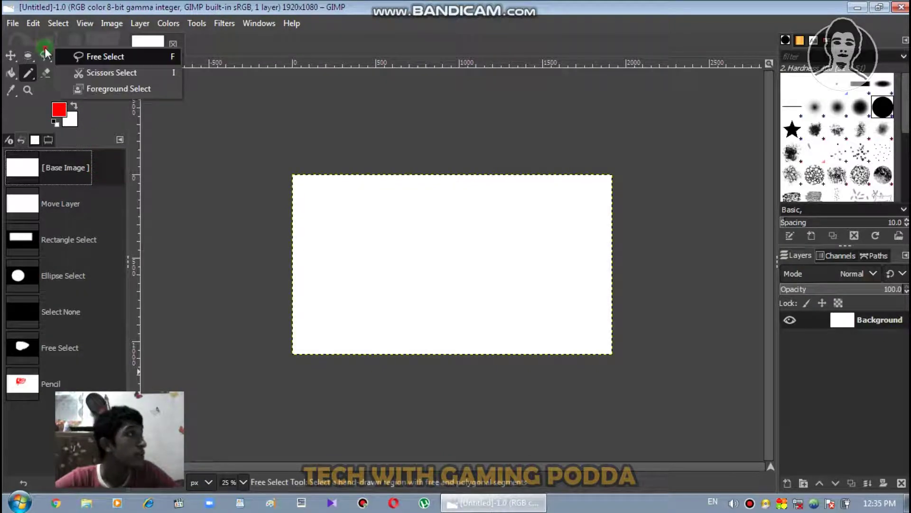
left_click(229, 215)
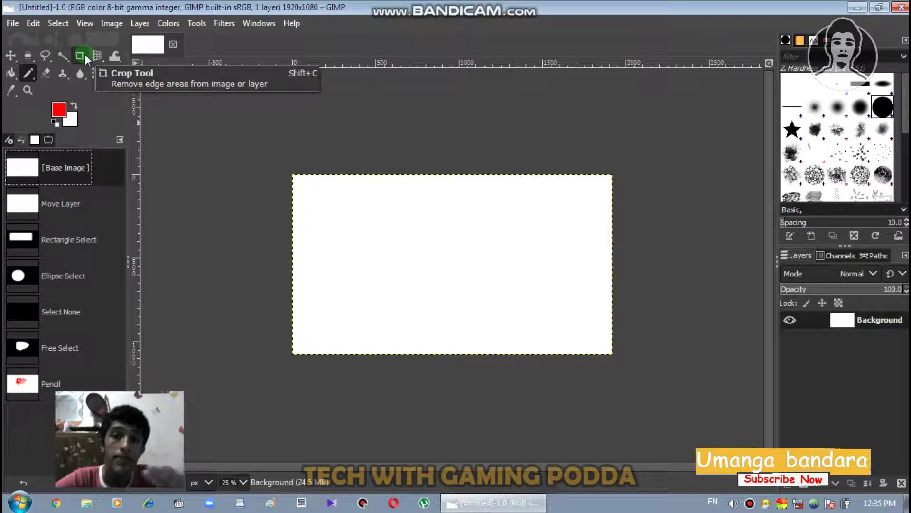
left_click(84, 54)
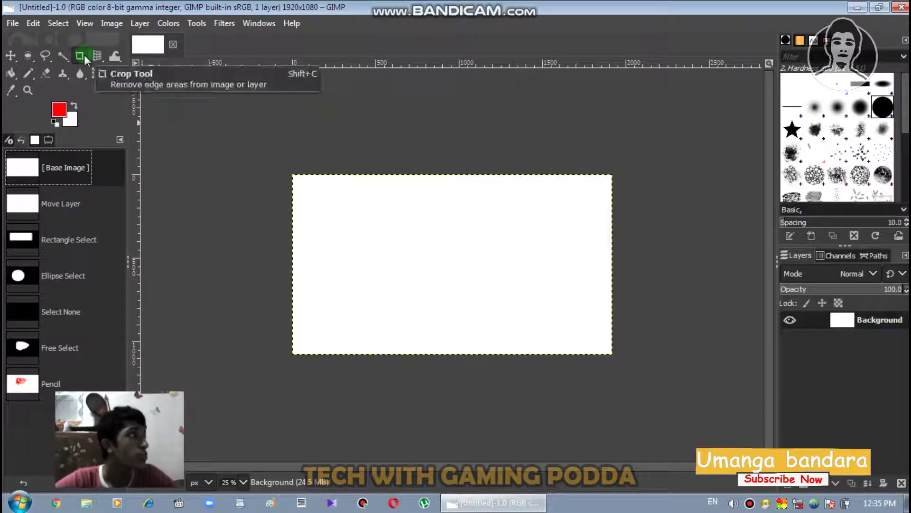
mouse_move(340, 194)
left_mouse_down()
mouse_move(397, 219)
mouse_move(484, 299)
mouse_move(562, 340)
left_mouse_up()
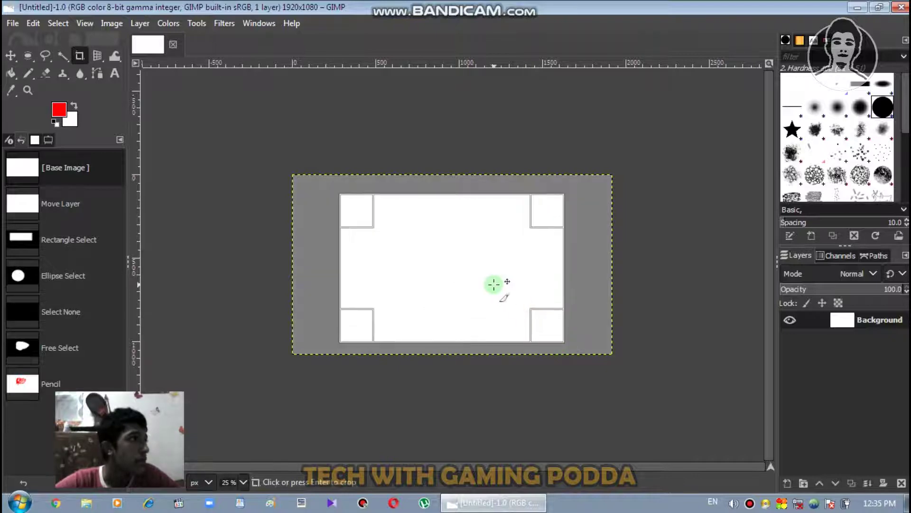
left_click_drag(494, 284, 492, 279)
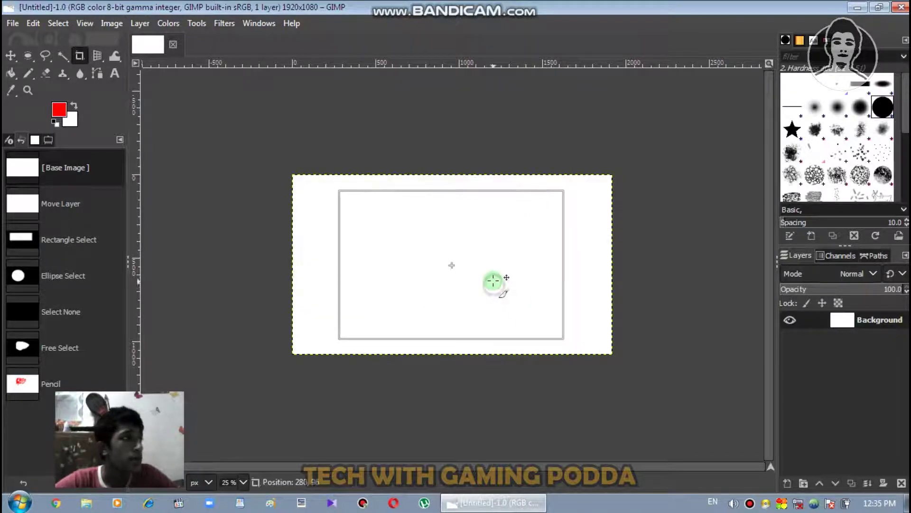
left_click(492, 279)
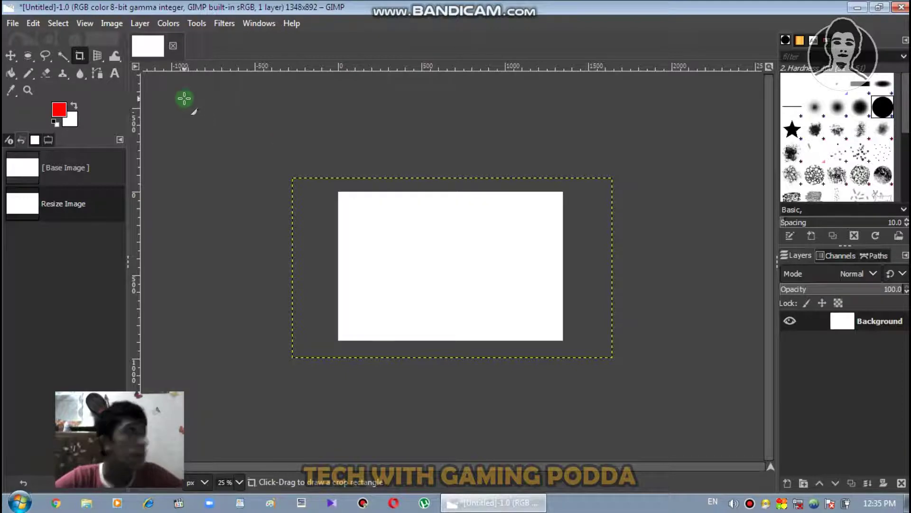
- Rotate the cropped Background layer by about 178° with the Rotate tool
left_click(98, 56)
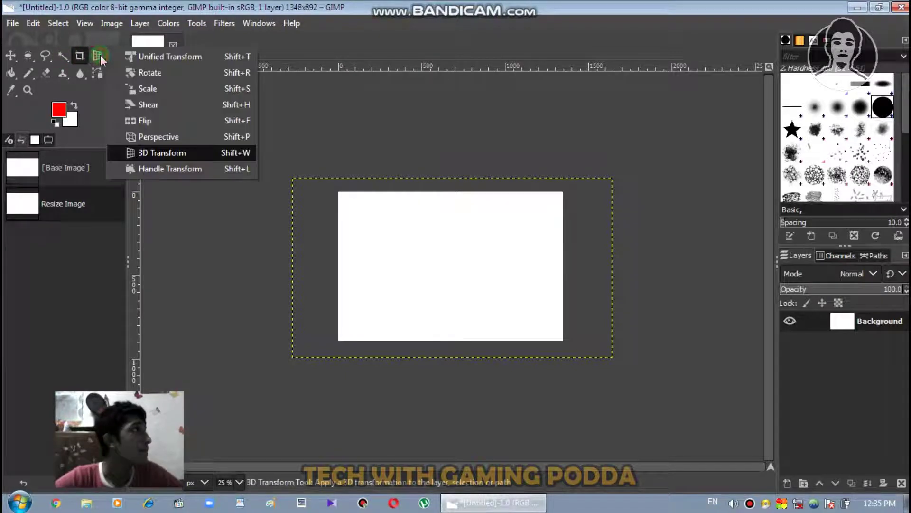
left_click(139, 72)
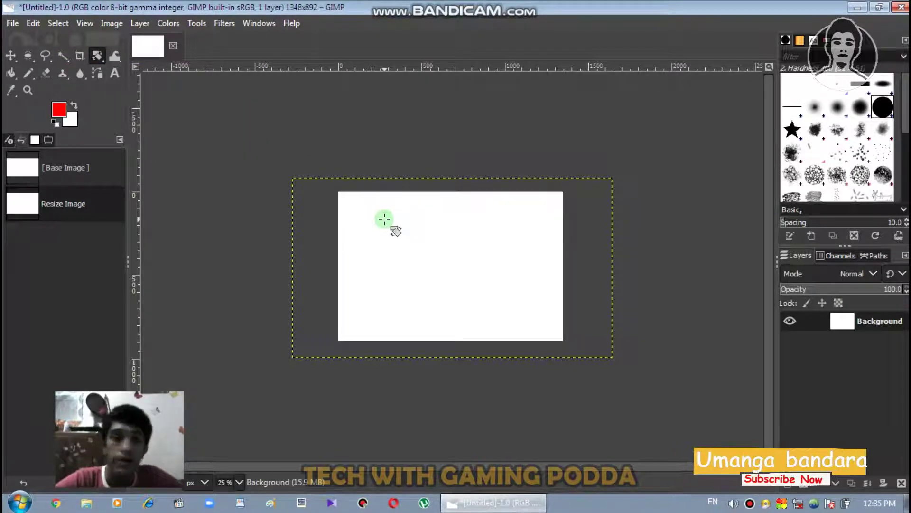
mouse_move(384, 218)
left_mouse_down()
mouse_move(586, 297)
mouse_move(556, 348)
mouse_move(459, 264)
left_mouse_up()
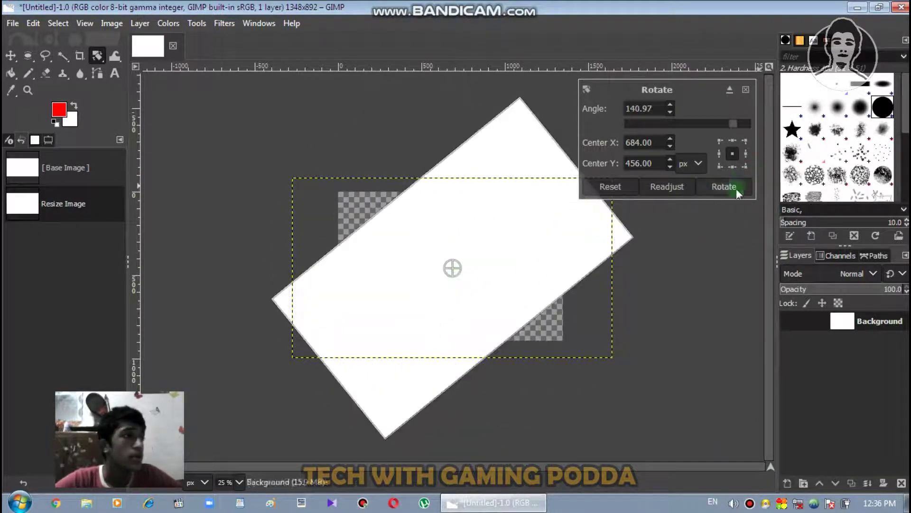
left_click_drag(596, 217, 705, 218)
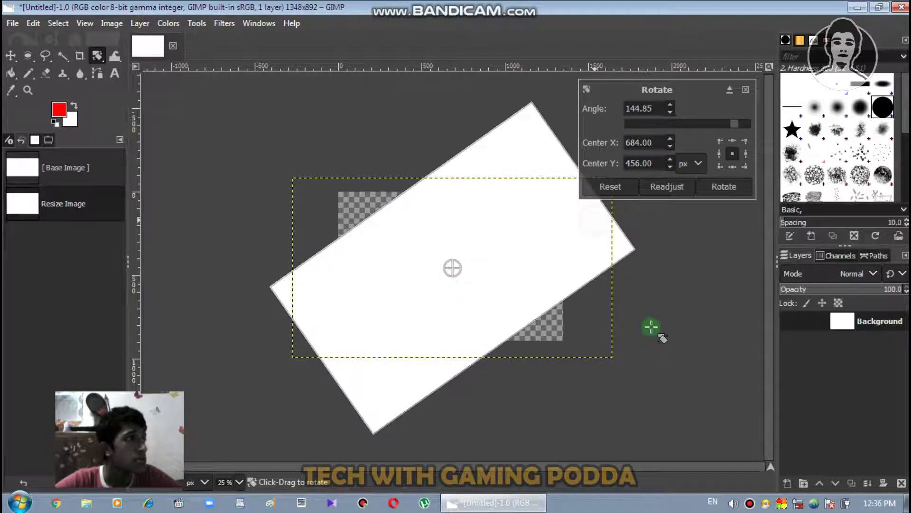
left_click(732, 182)
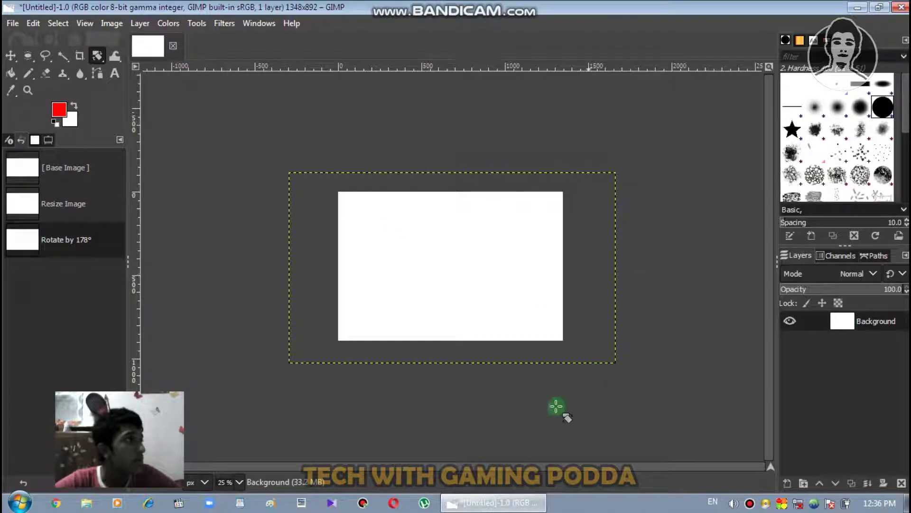
- Scale the Background layer to 1673×941 pixels, then revert to [Base Image] in Undo History
left_click(64, 169)
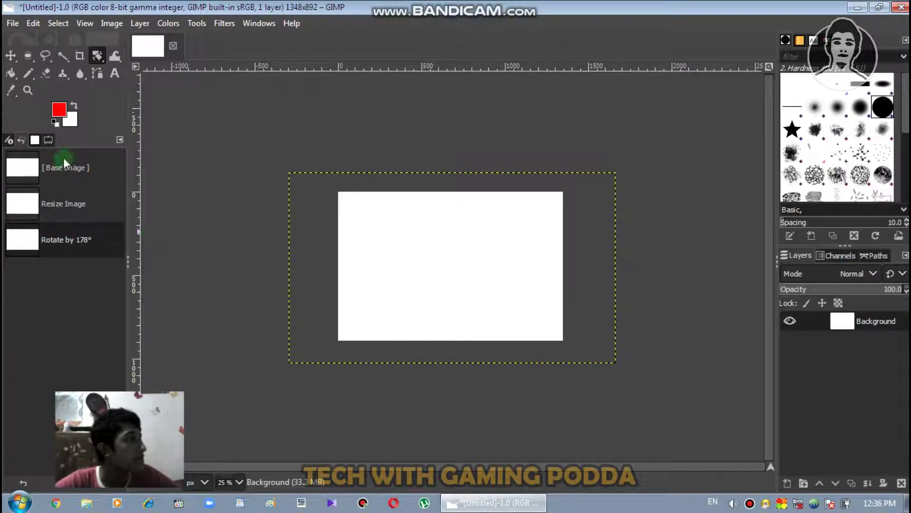
left_click_drag(109, 51, 143, 86)
mouse_move(352, 217)
left_mouse_down()
mouse_move(319, 208)
mouse_move(362, 216)
mouse_move(334, 199)
left_mouse_up()
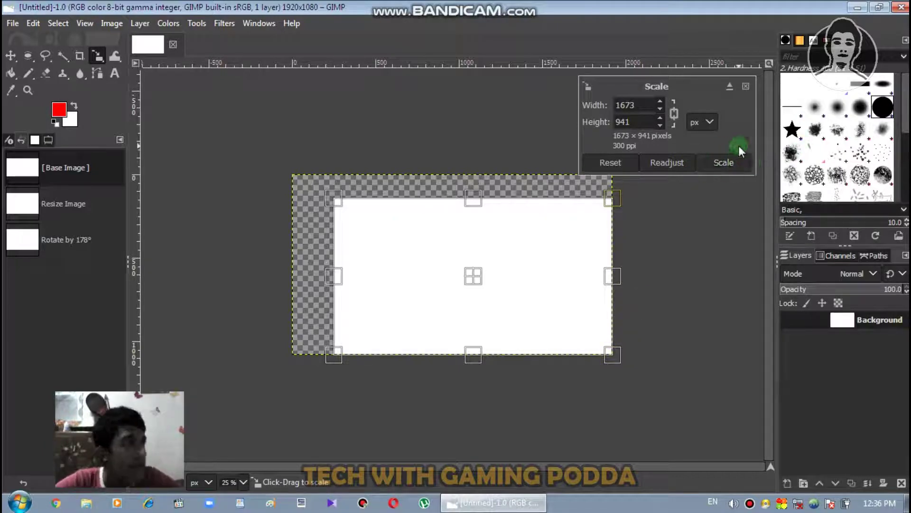
left_click(737, 162)
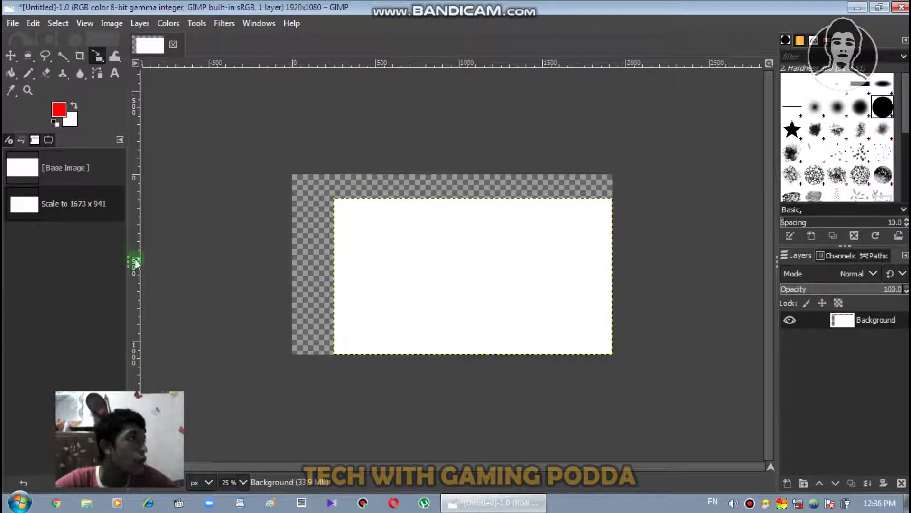
left_click(84, 167)
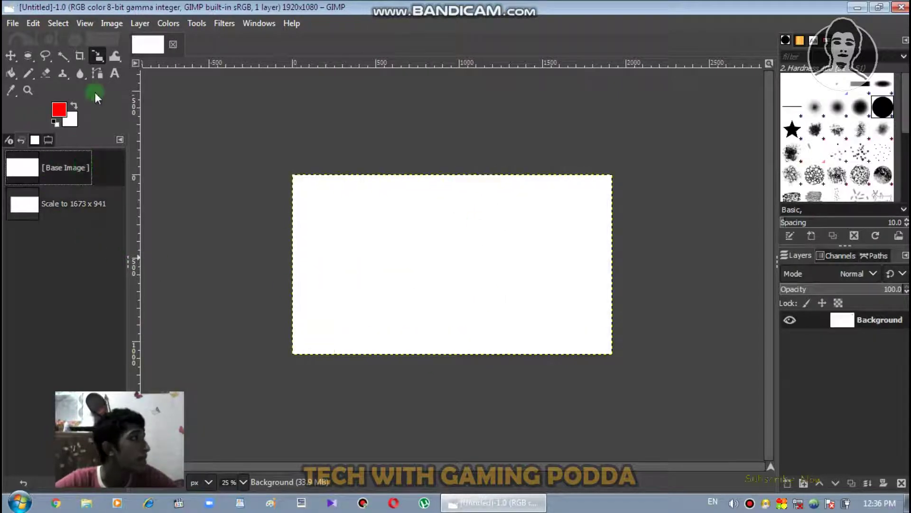
- With the Flip tool active, open download (4).jpg from the file dialog
left_click(97, 56)
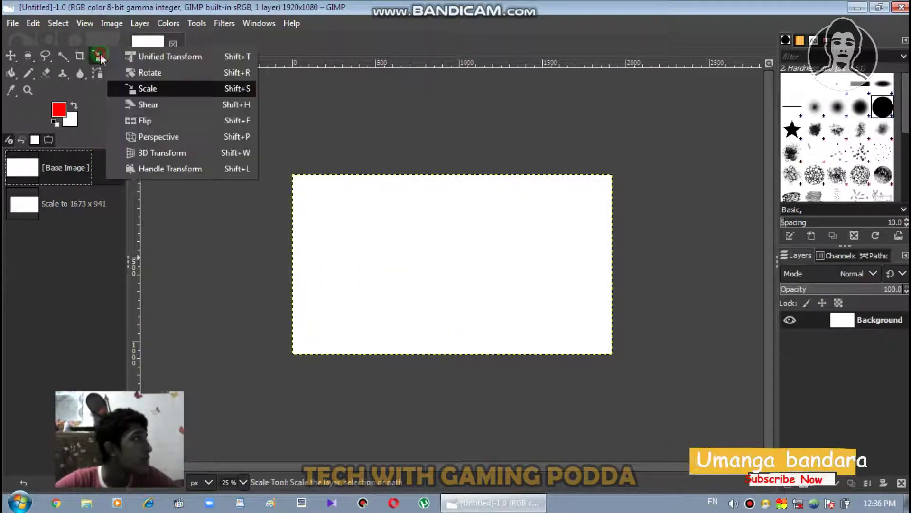
left_click(155, 118)
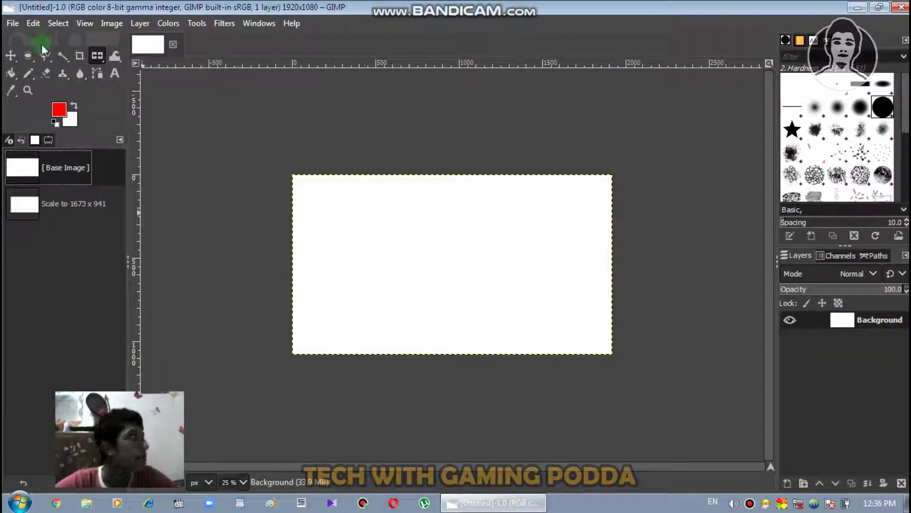
left_click(16, 28)
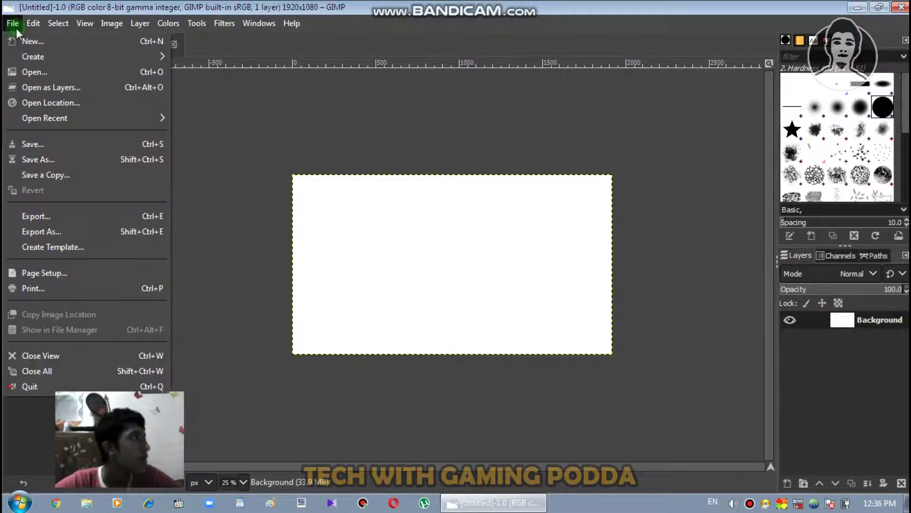
left_click(58, 72)
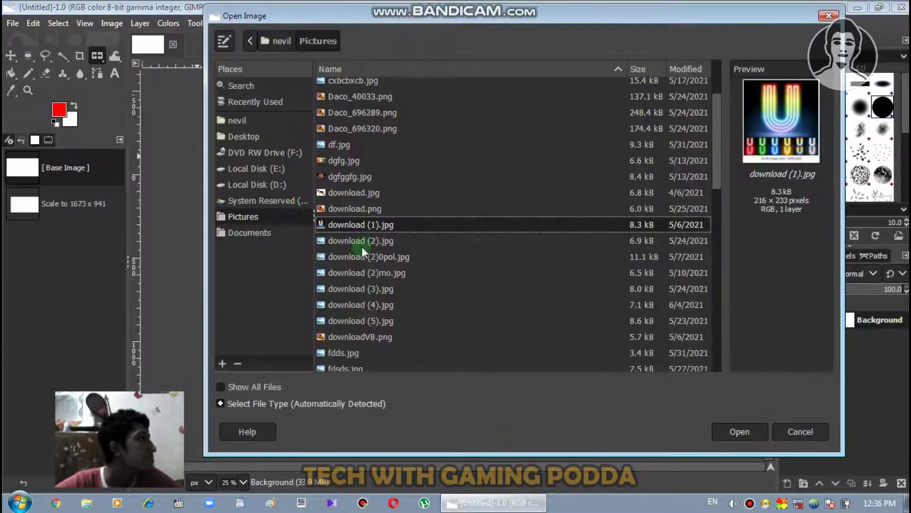
left_click(369, 259)
left_click(375, 289)
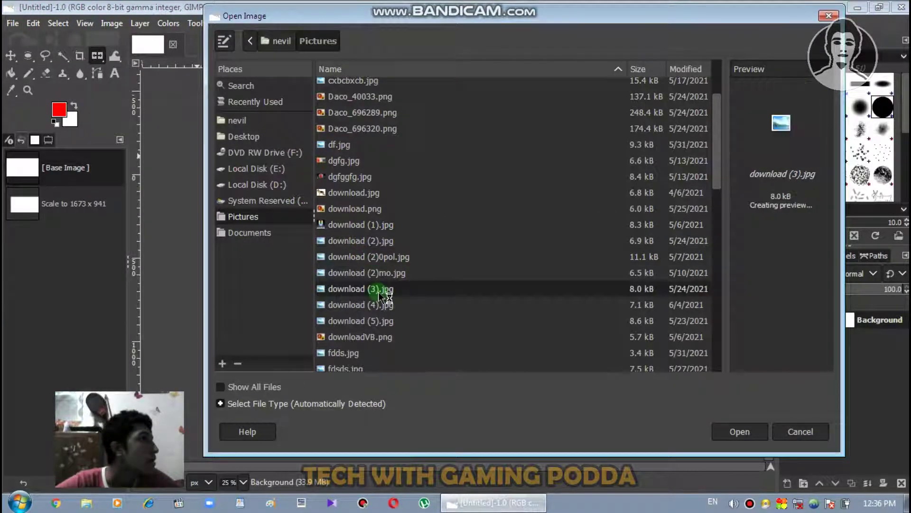
left_click(382, 306)
double_click(397, 304)
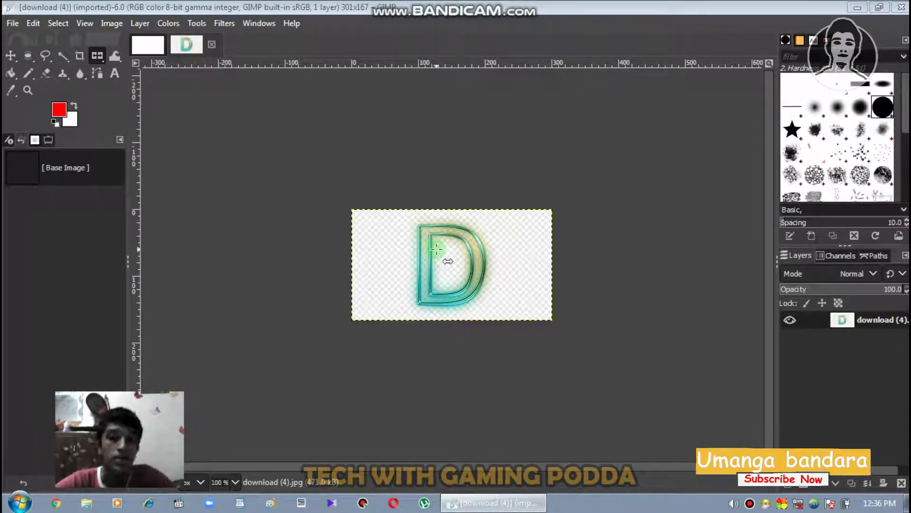
- Mirror the D image horizontally, then close it and discard the changes
left_click(436, 248)
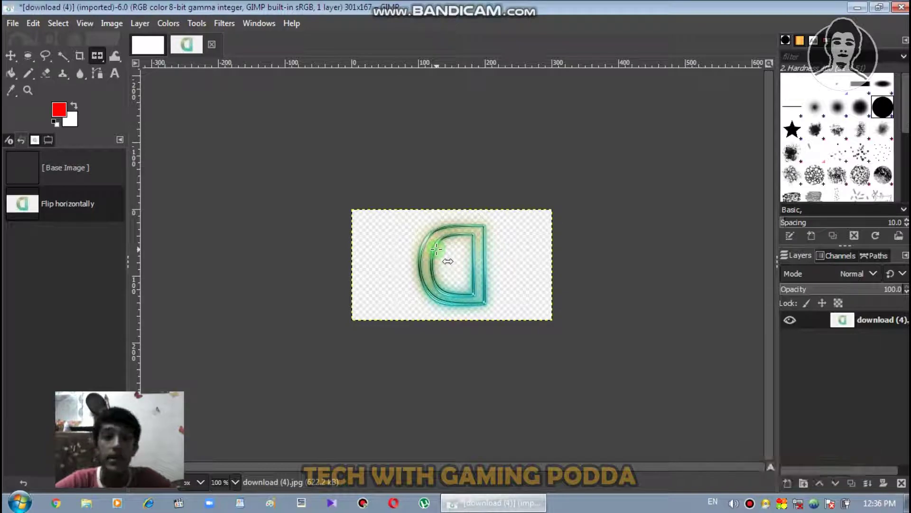
left_click(212, 45)
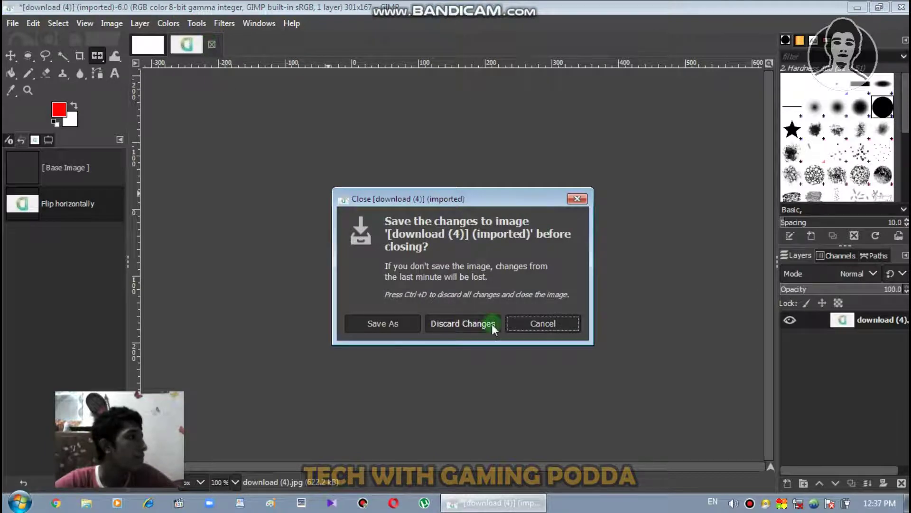
left_click(492, 323)
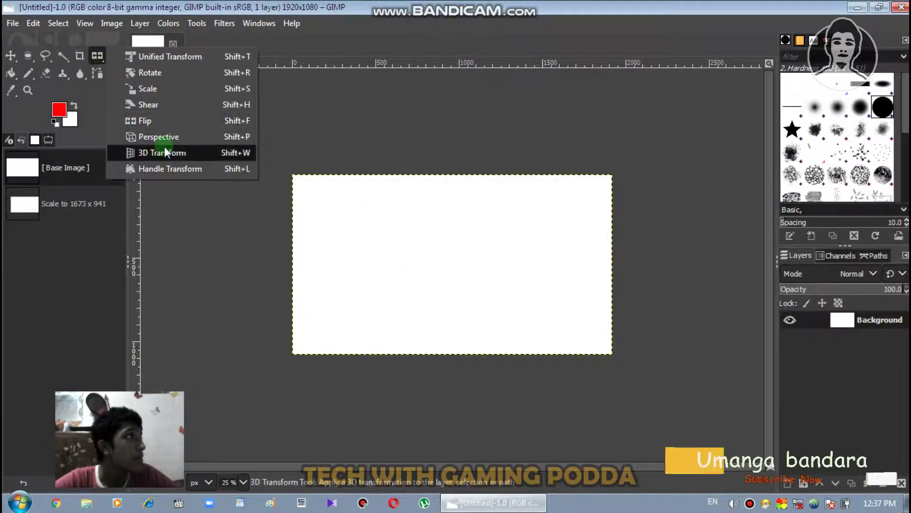
- Tilt the canvas with 3D Transform, reset the rotation, and bucket-fill the canvas red
left_click_drag(103, 61, 166, 146)
mouse_move(329, 205)
left_mouse_down()
mouse_move(429, 304)
mouse_move(633, 250)
left_mouse_up()
left_click(681, 198)
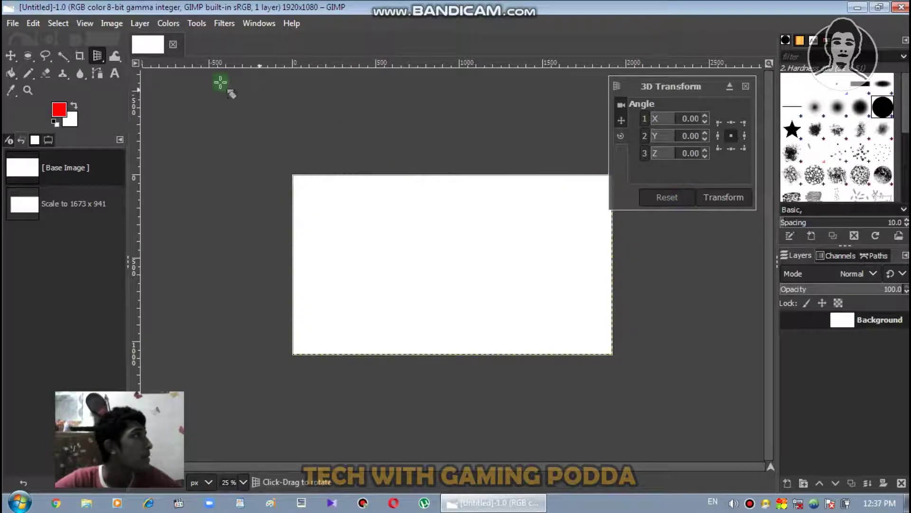
left_click(11, 74)
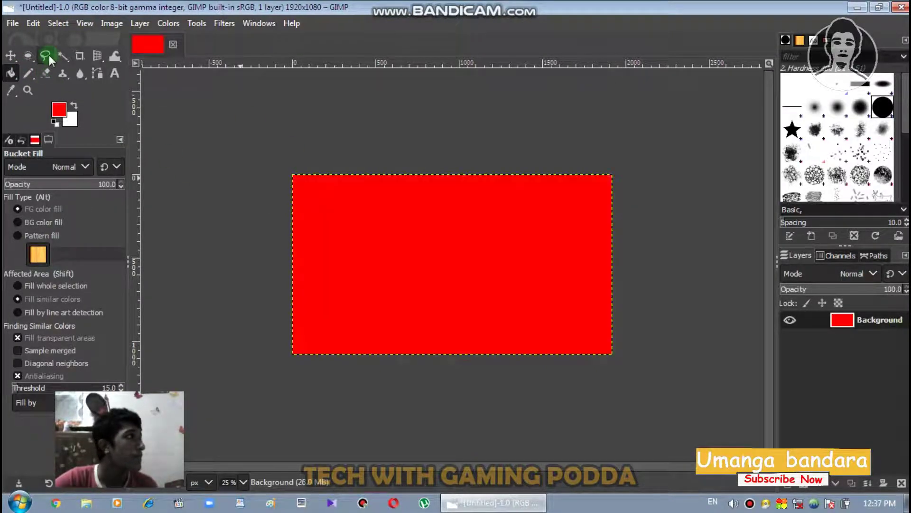
- Trace a freehand oval selection across the red canvas
left_click(46, 55)
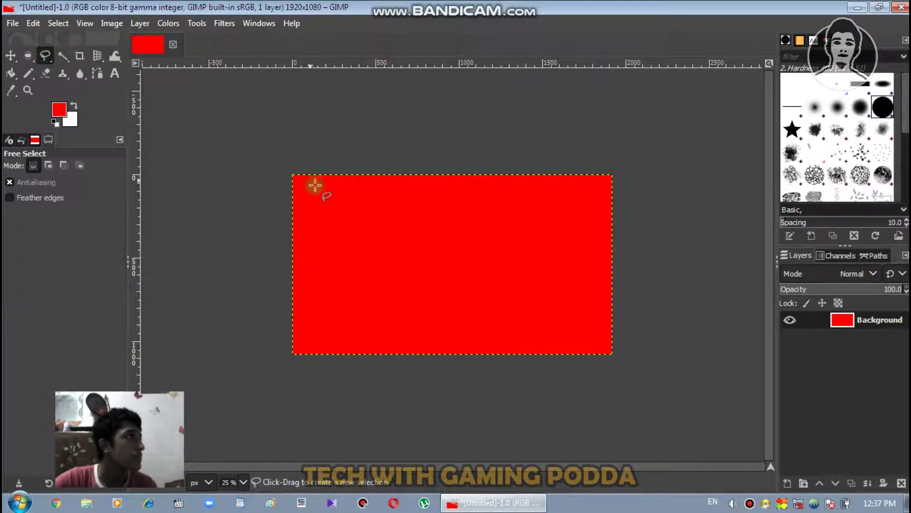
mouse_move(332, 193)
left_mouse_down()
mouse_move(434, 337)
mouse_move(312, 202)
left_mouse_up()
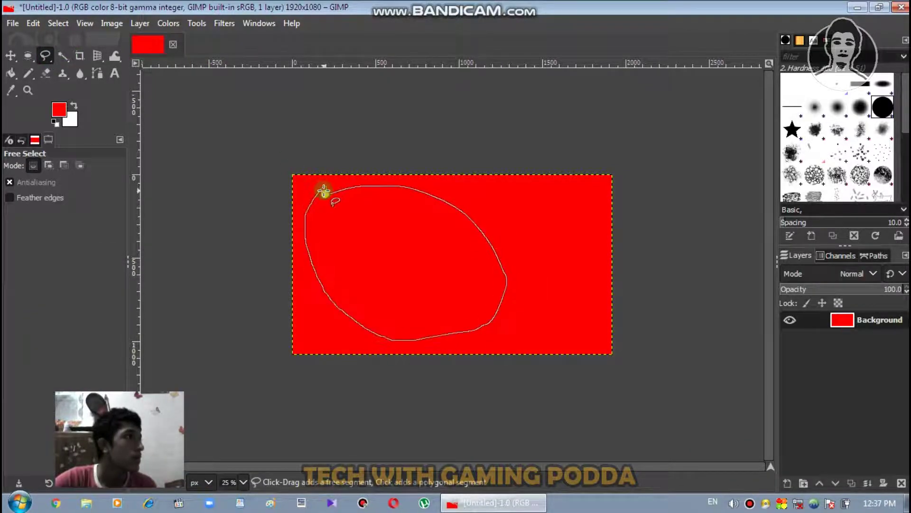
key("Return")
- Bucket-fill the oval selection white, then revert to [Base Image] in Undo History
left_click(73, 105)
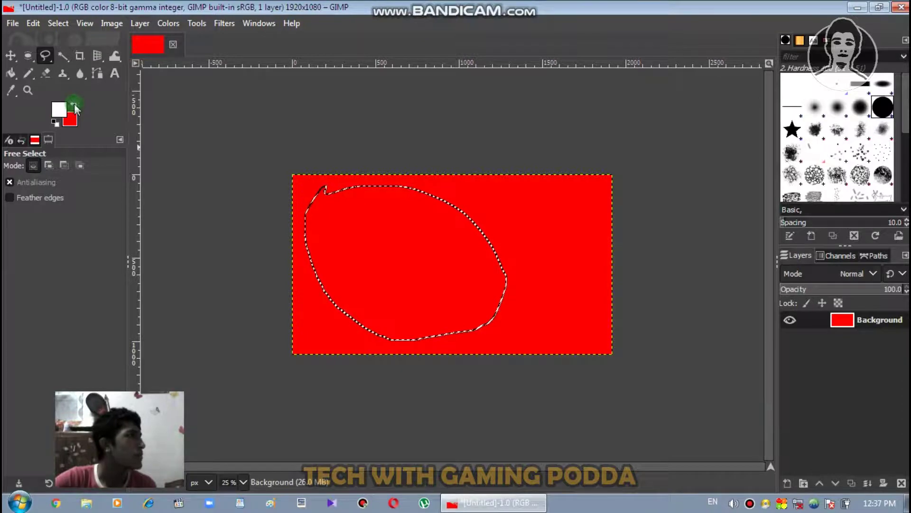
left_click(9, 74)
left_click(477, 221)
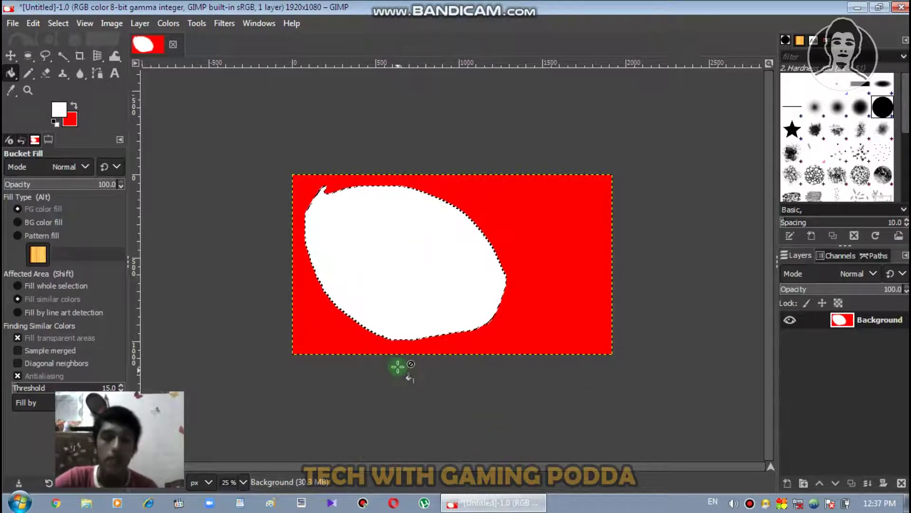
left_click(34, 140)
left_click(42, 162)
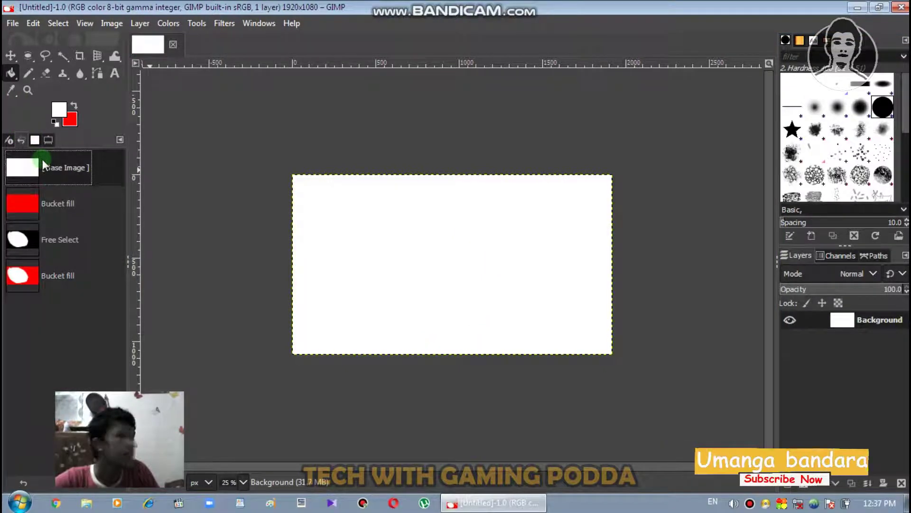
- Try the Paintbrush with white and red paint, then revert to the blank image
right_click(32, 72)
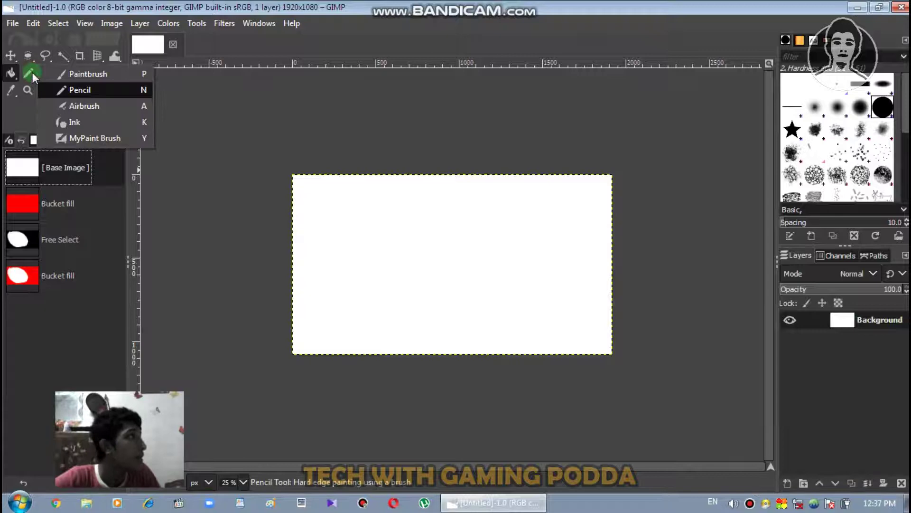
left_click(63, 74)
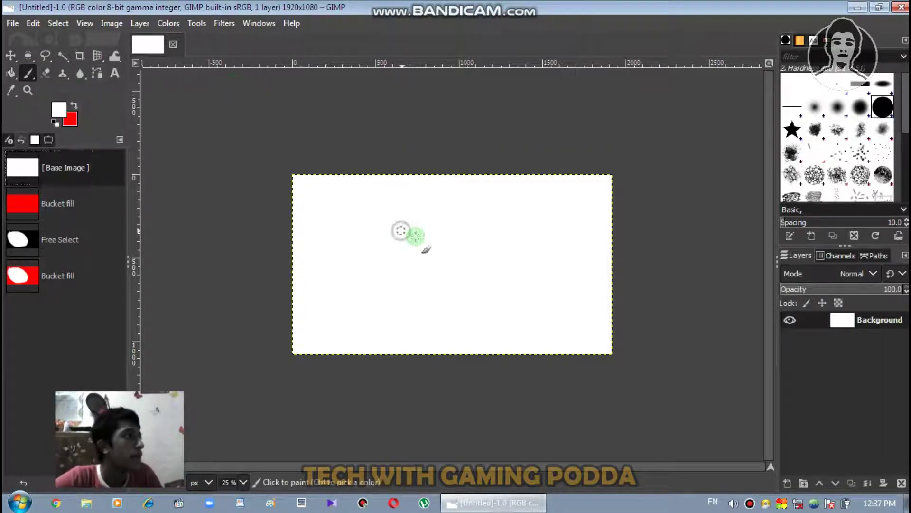
left_click(388, 297)
left_click(380, 292)
left_click(74, 105)
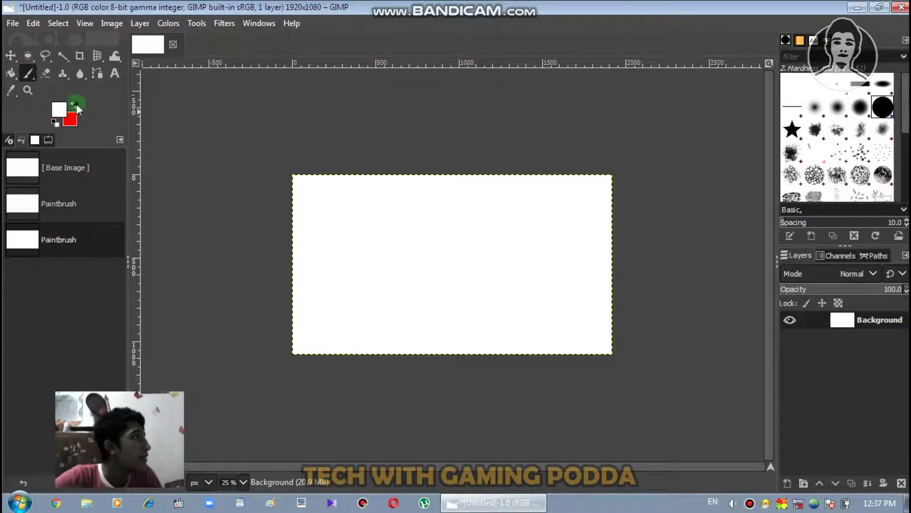
left_click_drag(70, 120, 425, 282)
left_click(425, 283)
left_click(107, 169)
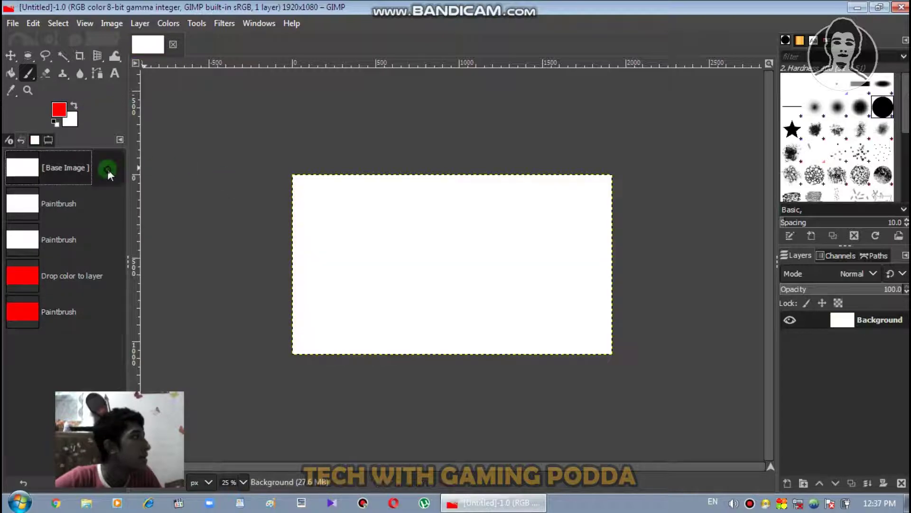
- Scribble red loops, then paint thick size-195 red strokes over the left half
mouse_move(426, 193)
left_mouse_down()
mouse_move(481, 314)
mouse_move(519, 301)
left_mouse_up()
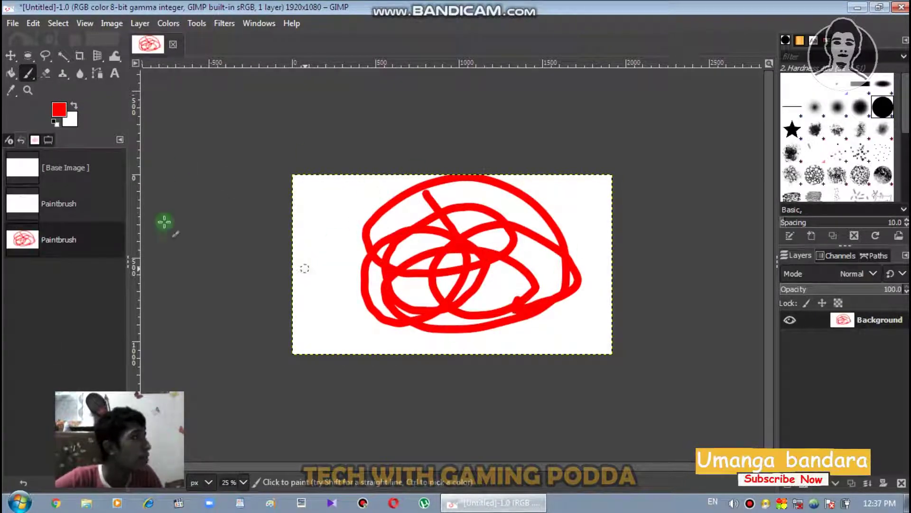
left_click(11, 136)
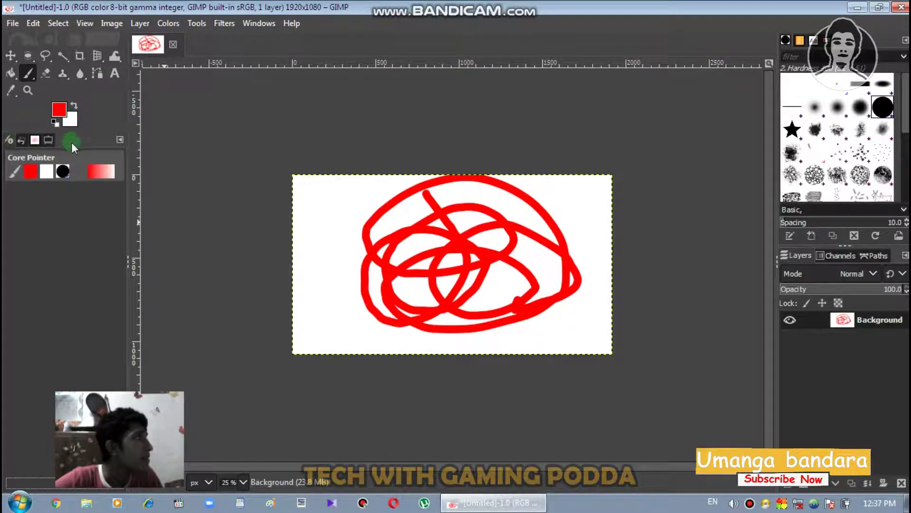
left_click(48, 139)
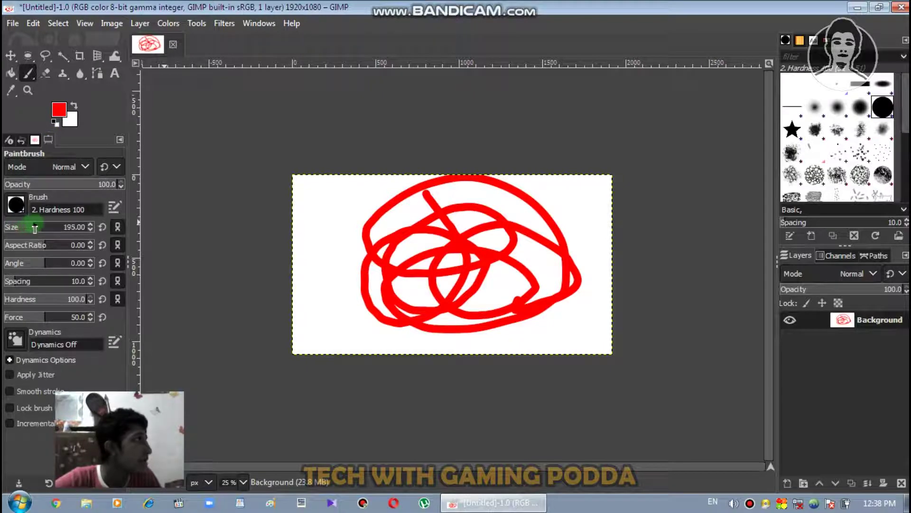
mouse_move(311, 230)
left_mouse_down()
mouse_move(385, 299)
mouse_move(387, 321)
mouse_move(452, 300)
mouse_move(489, 309)
mouse_move(460, 218)
mouse_move(480, 232)
left_mouse_up()
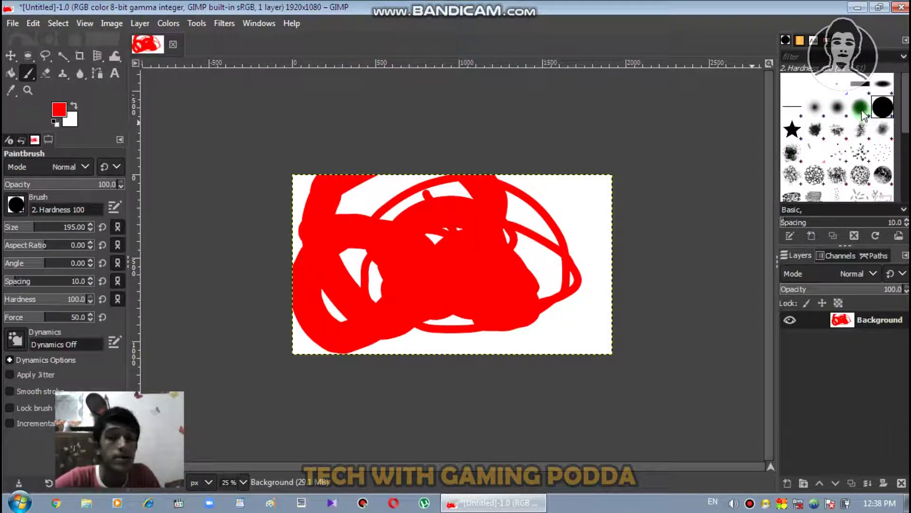
- Try the Hardness 075 and Chalk 03 brushes, then stamp Wilber shapes on the right side
left_click(860, 108)
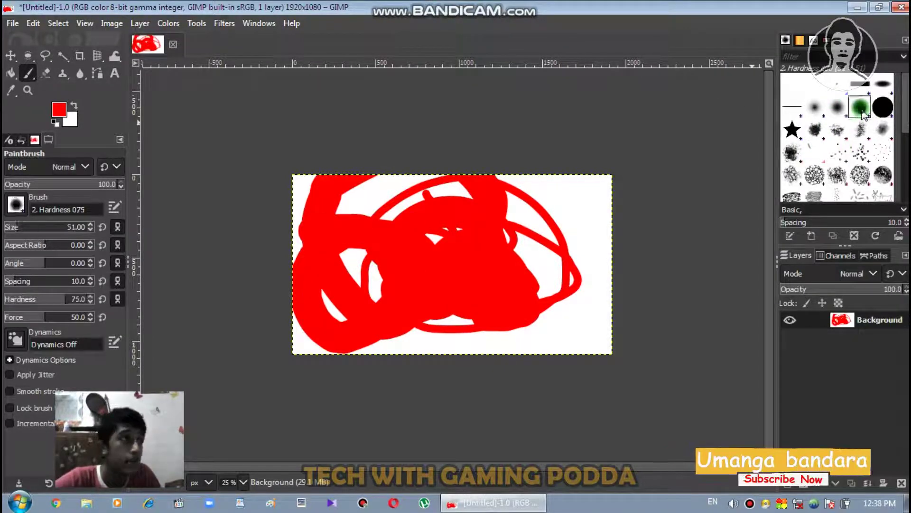
left_click(890, 176)
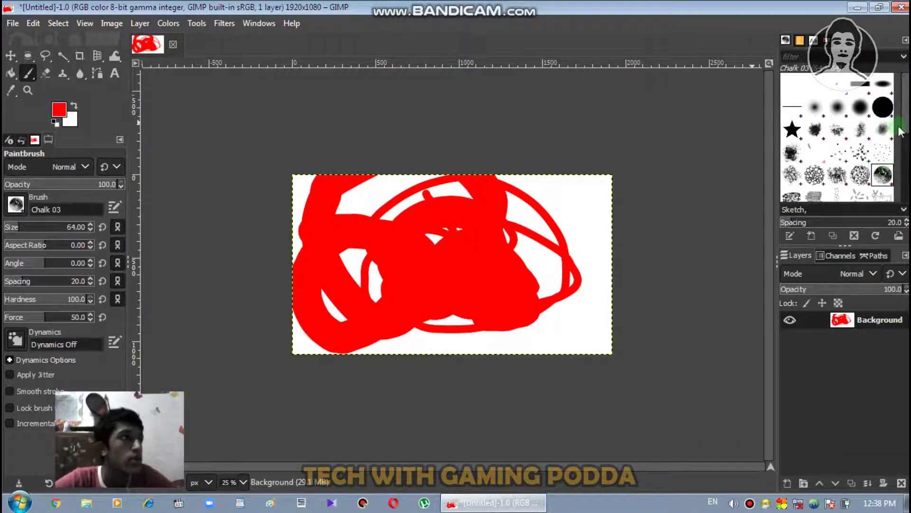
left_click_drag(906, 124, 906, 189)
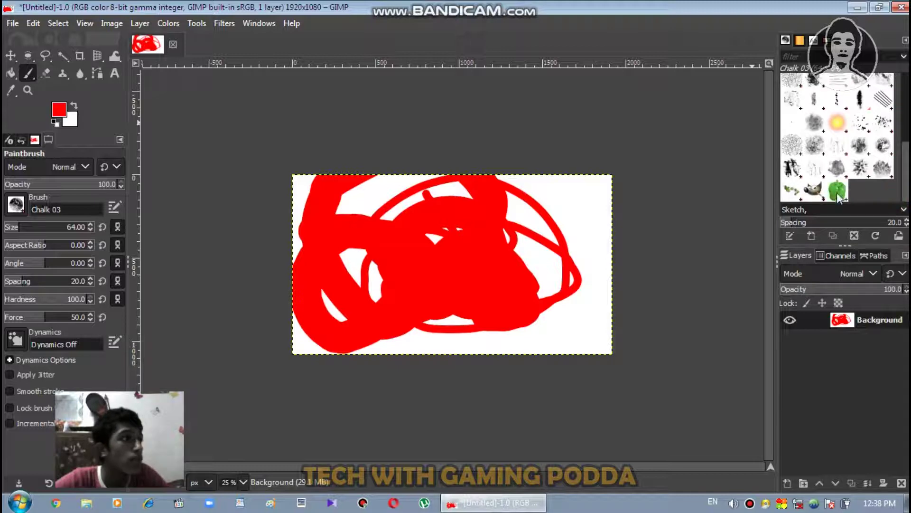
left_click(813, 190)
mouse_move(560, 223)
left_mouse_down()
mouse_move(514, 256)
mouse_move(419, 272)
left_mouse_up()
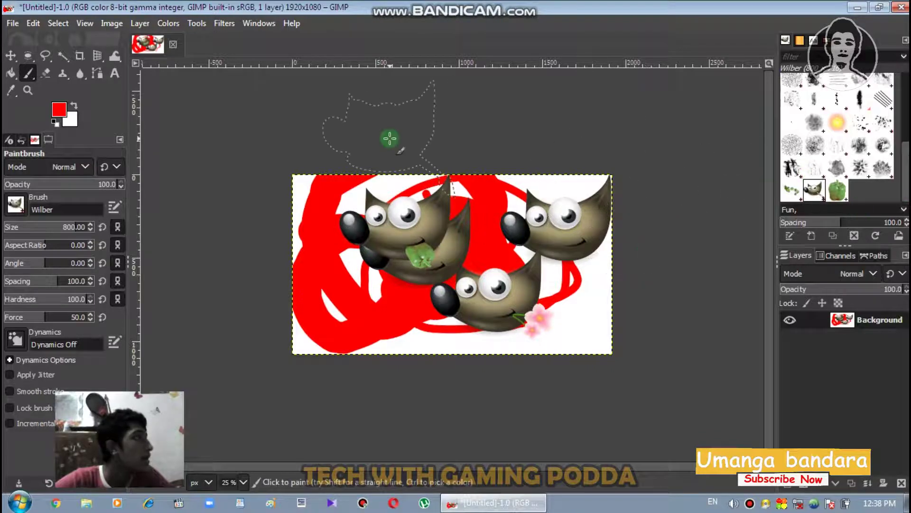
- Revert the canvas to [Base Image] from the Undo History
left_click(35, 139)
left_click(21, 140)
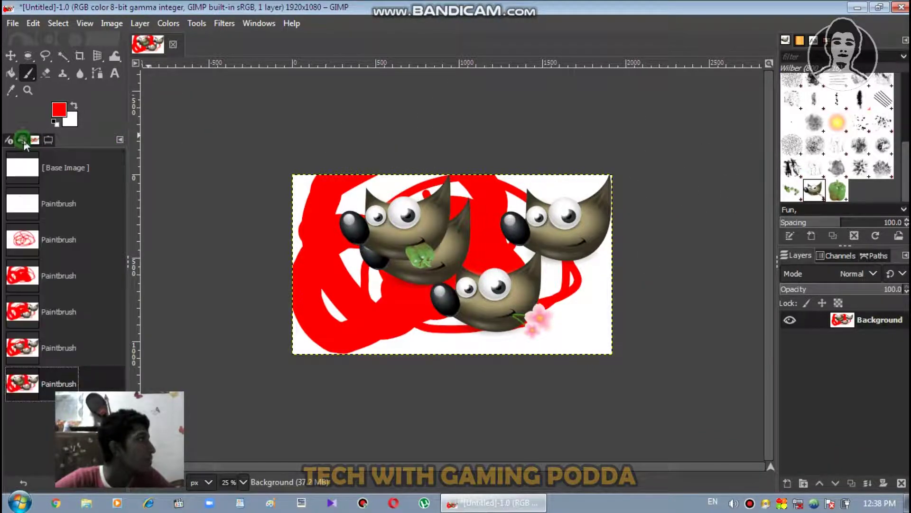
left_click(41, 161)
left_click_drag(30, 70, 56, 89)
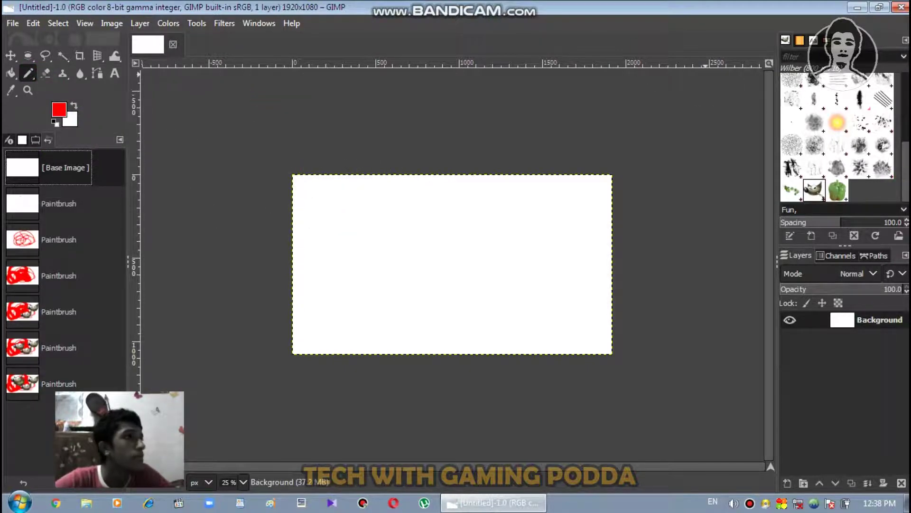
- Choose a hard round brush and draw a trial red pencil stroke
left_click_drag(907, 178, 907, 107)
left_click(883, 108)
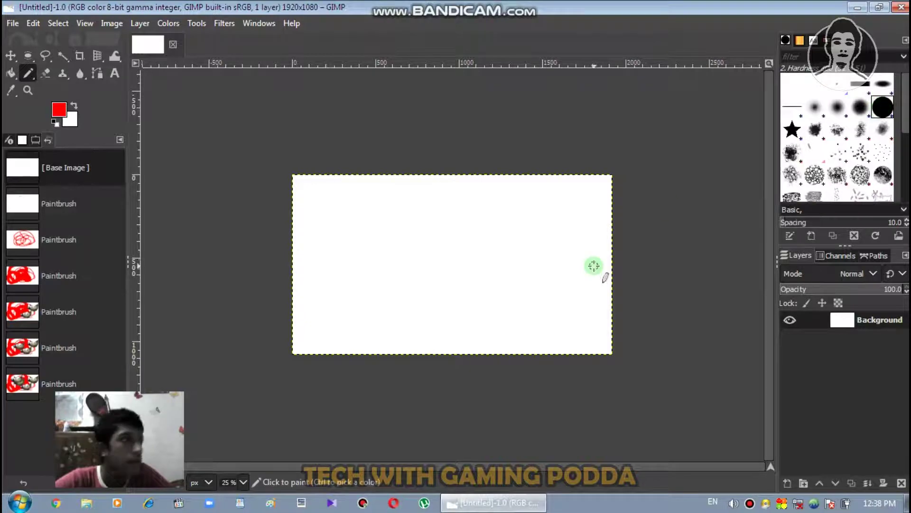
mouse_move(529, 264)
left_mouse_down()
mouse_move(463, 241)
mouse_move(448, 218)
left_mouse_up()
- Undo the stroke to the blank image, then draw a red closed loop with the Pencil
left_click(35, 139)
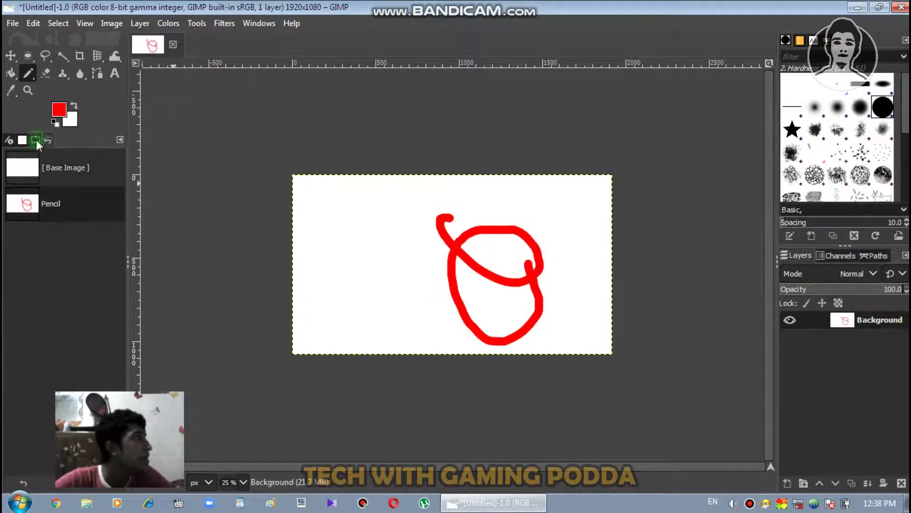
left_click(33, 168)
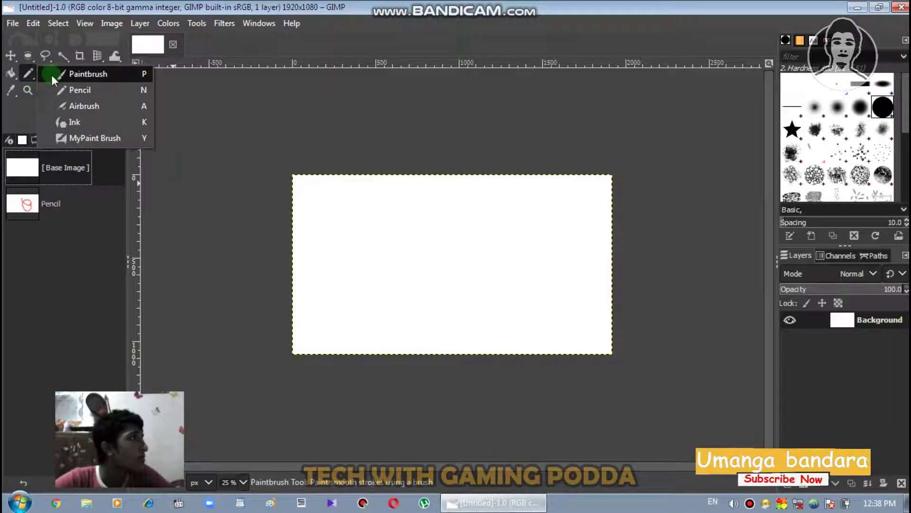
left_click(29, 75)
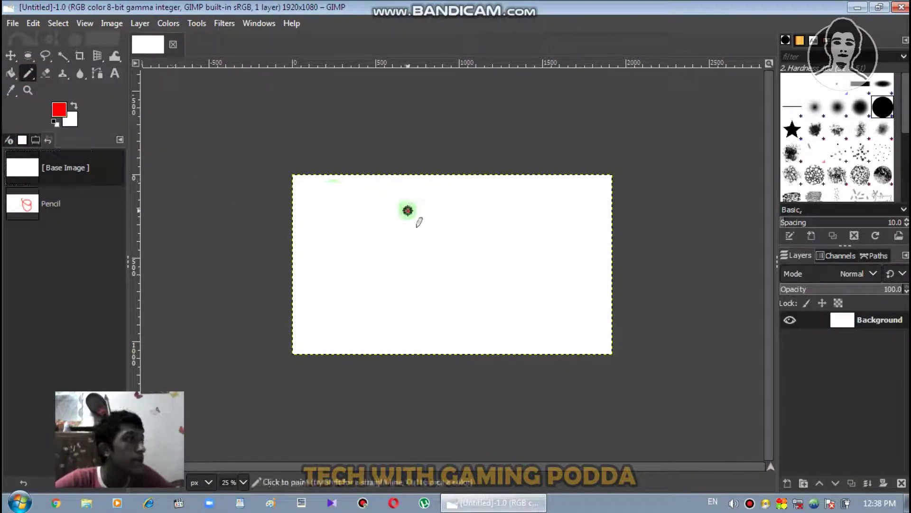
mouse_move(408, 210)
left_mouse_down()
mouse_move(346, 294)
mouse_move(415, 225)
left_mouse_up()
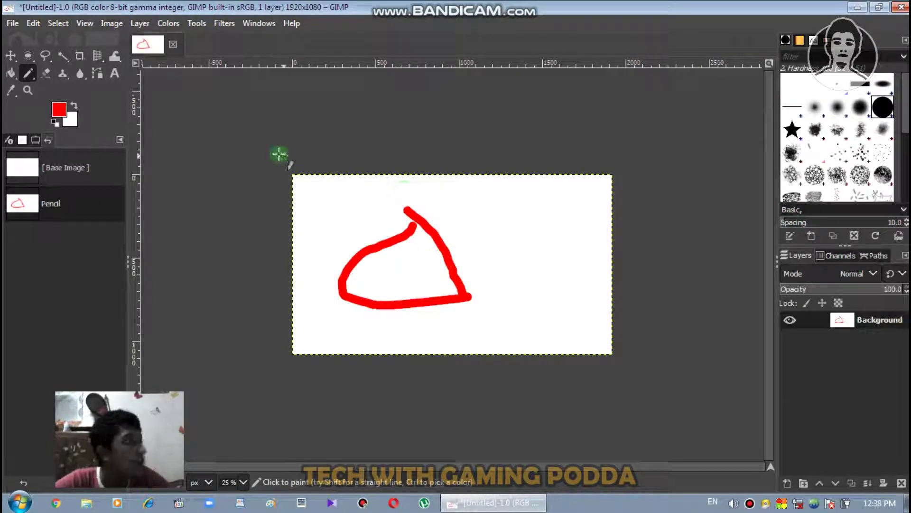
- Erase the red loop with the Eraser in three passes until no fragments remain
left_click(46, 74)
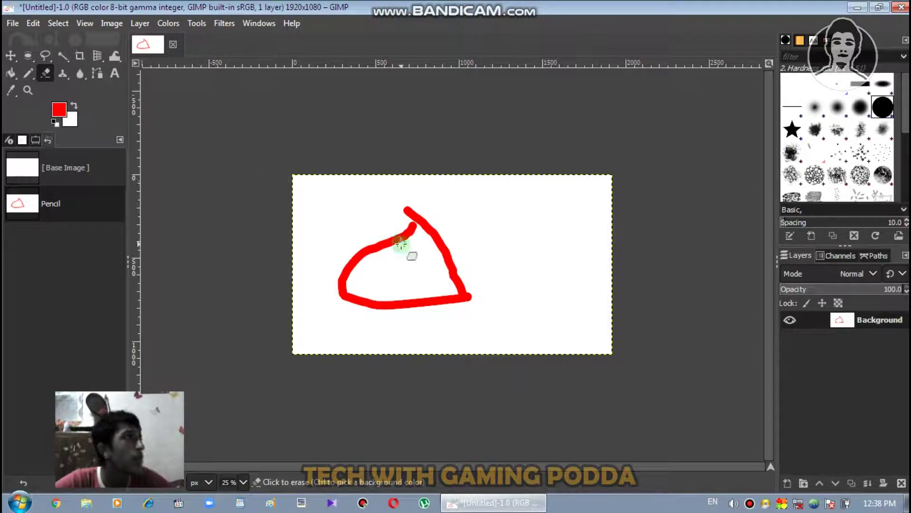
mouse_move(418, 219)
left_mouse_down()
mouse_move(403, 233)
mouse_move(451, 193)
mouse_move(326, 309)
left_mouse_up()
mouse_move(433, 138)
left_mouse_down()
mouse_move(325, 383)
mouse_move(480, 210)
mouse_move(346, 332)
mouse_move(429, 203)
left_mouse_up()
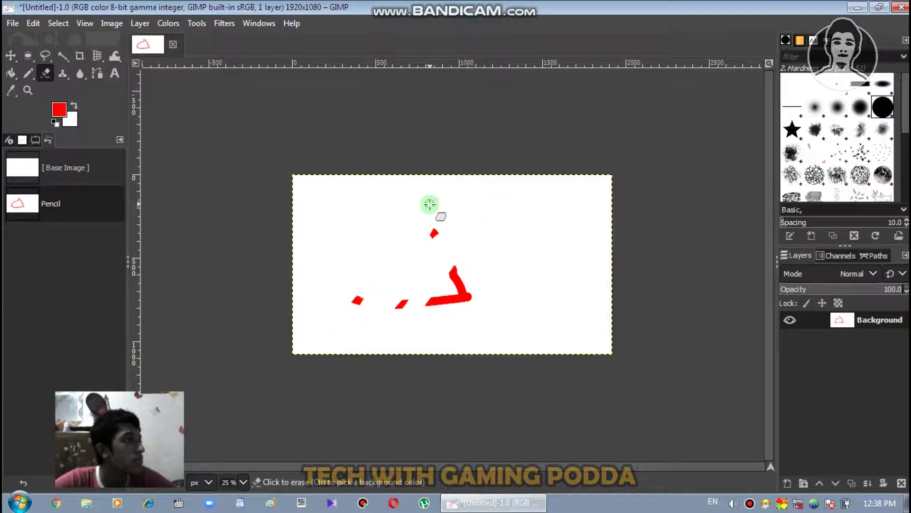
mouse_move(370, 322)
left_mouse_down()
mouse_move(486, 169)
mouse_move(326, 421)
mouse_move(476, 181)
mouse_move(428, 312)
mouse_move(457, 266)
mouse_move(454, 318)
left_mouse_up()
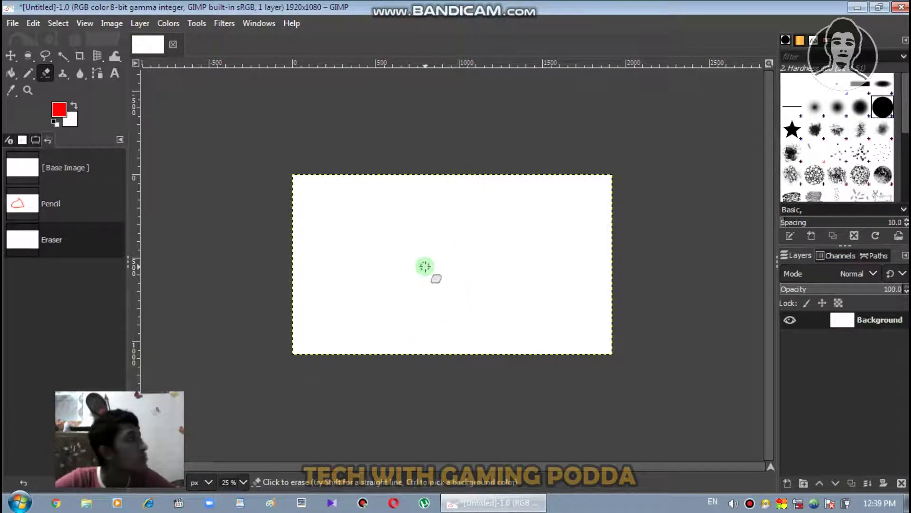
- Choose the Blur tool and open the car photo download (3).jpg from Pictures
left_click(84, 67)
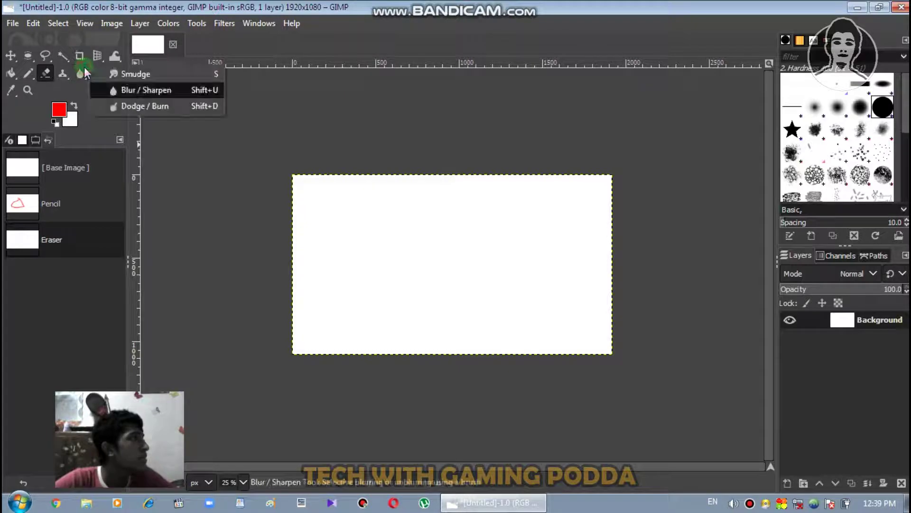
left_click(115, 89)
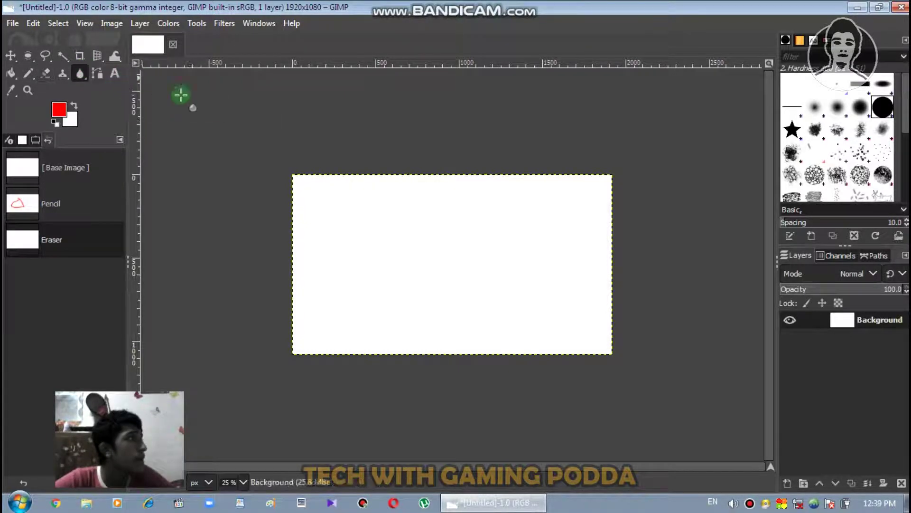
left_click(28, 23)
mouse_move(12, 23)
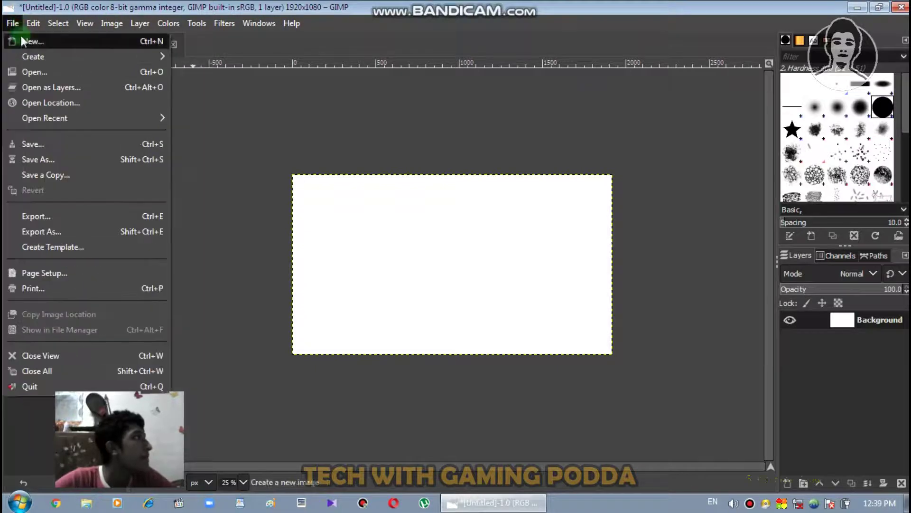
left_click(30, 71)
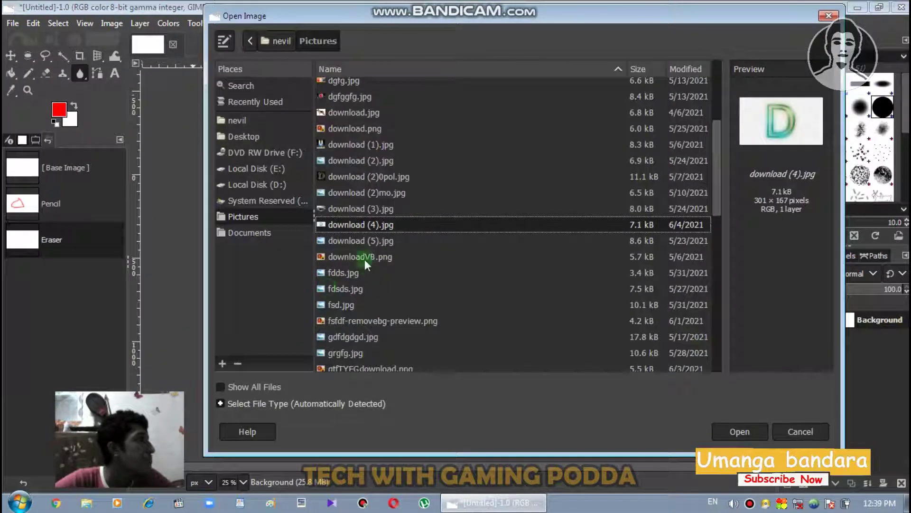
double_click(349, 207)
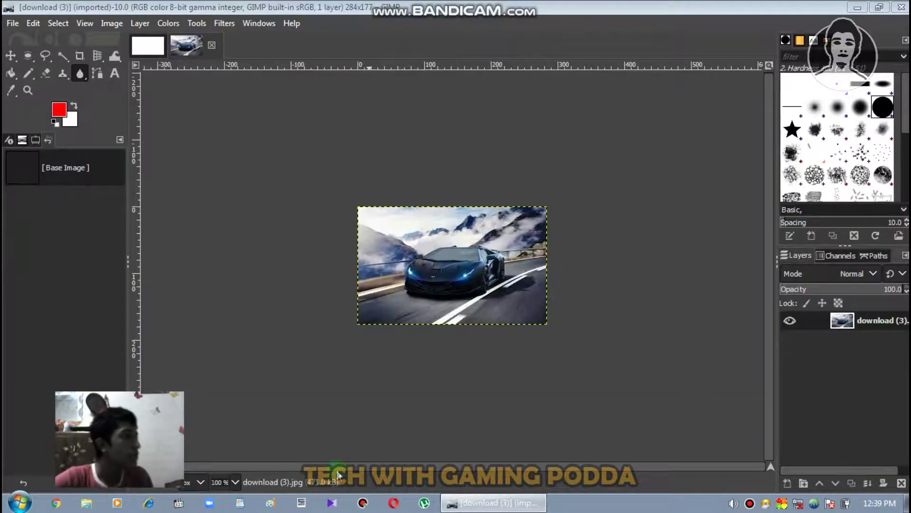
- Zoom to 200%, blur the clouds and car body, then undo back to the original
left_click(235, 481)
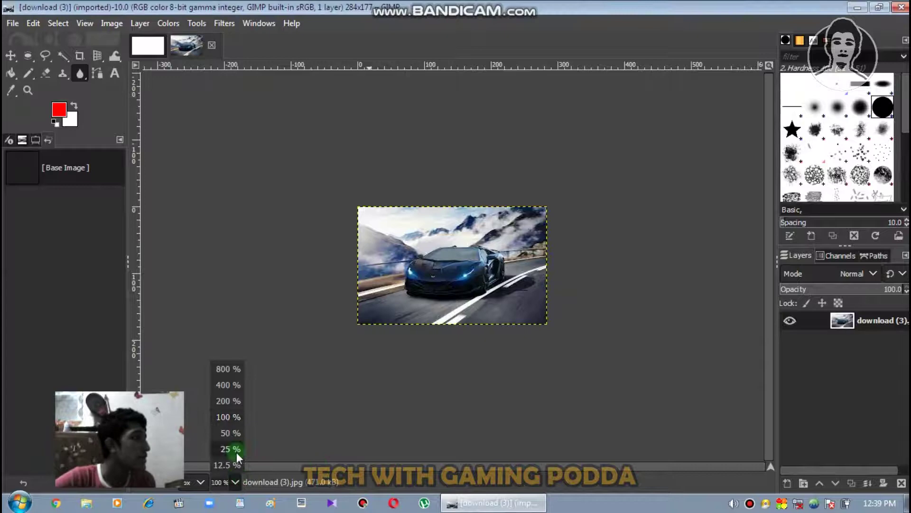
left_click(232, 407)
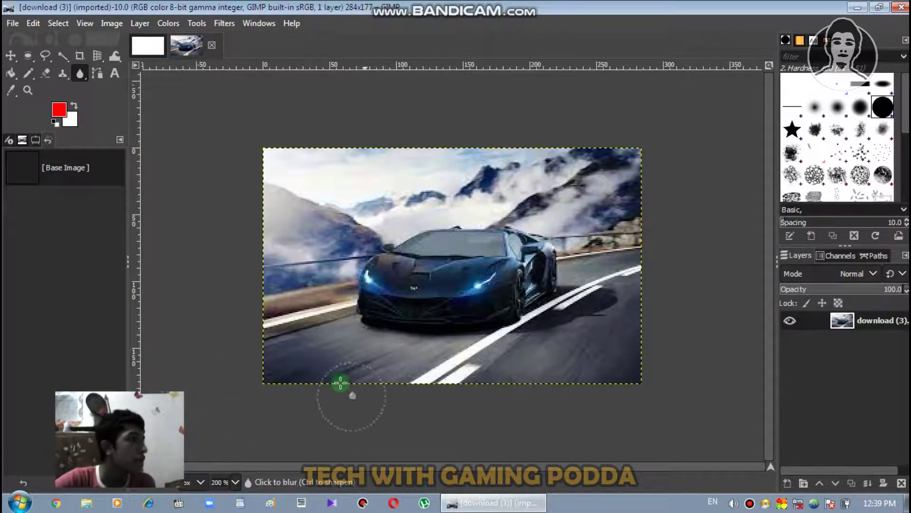
mouse_move(514, 219)
left_mouse_down()
mouse_move(481, 196)
mouse_move(600, 230)
mouse_move(587, 364)
mouse_move(322, 358)
left_mouse_up()
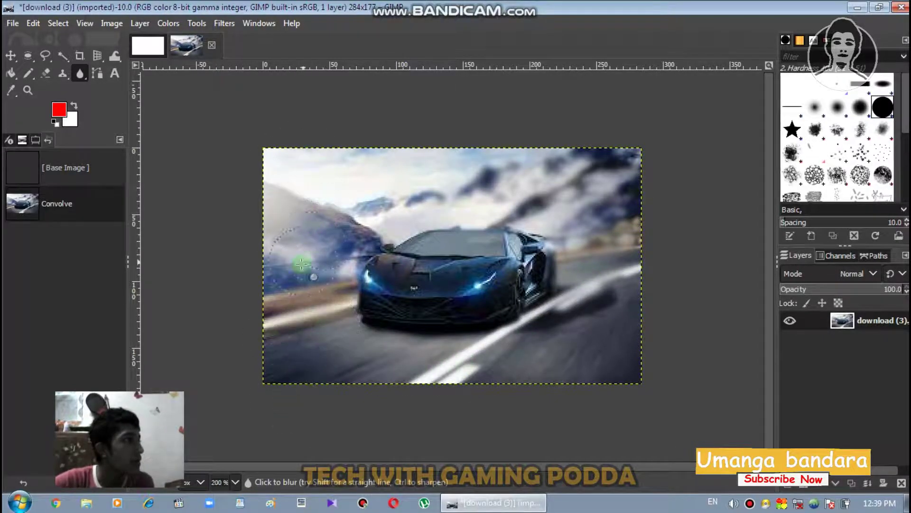
mouse_move(457, 306)
left_mouse_down()
mouse_move(432, 240)
mouse_move(529, 278)
mouse_move(604, 346)
left_mouse_up()
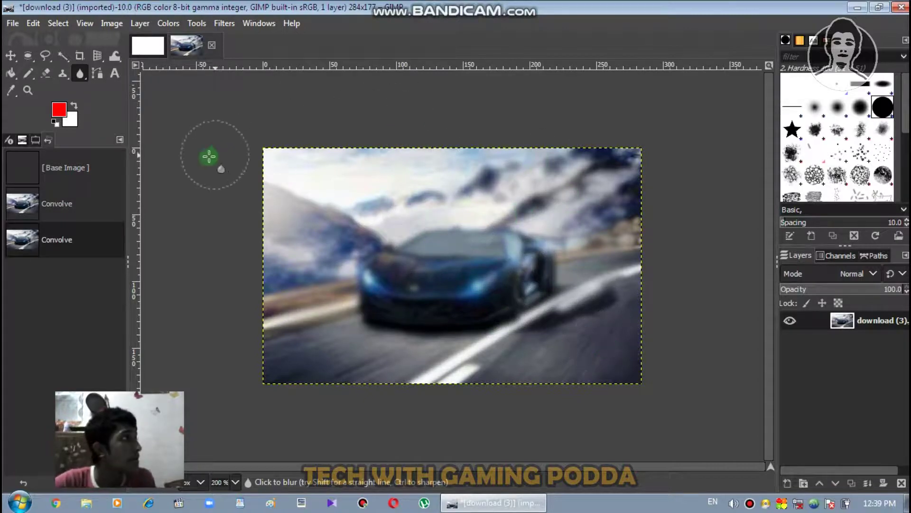
left_click(84, 157)
- Draw a curved multi-anchor path around the car's front and left side
left_click(93, 75)
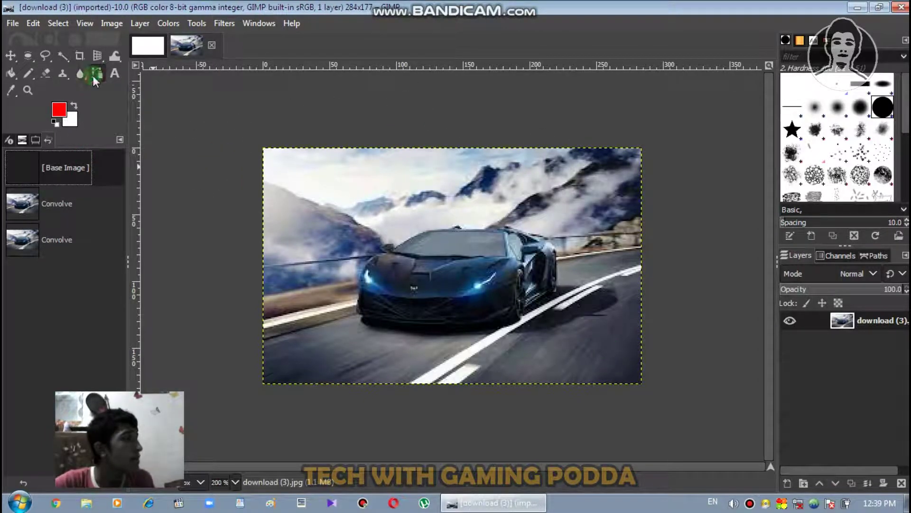
left_click_drag(93, 76, 130, 133)
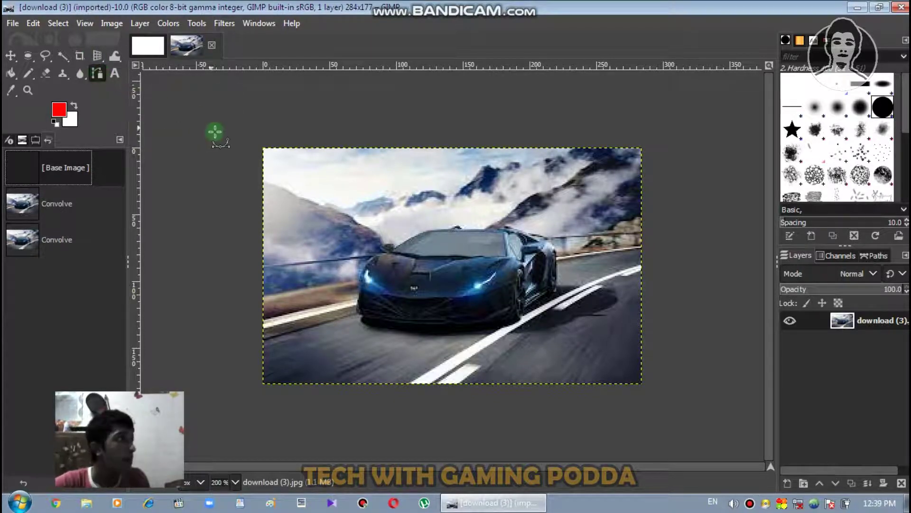
left_click(345, 241)
left_click(389, 189)
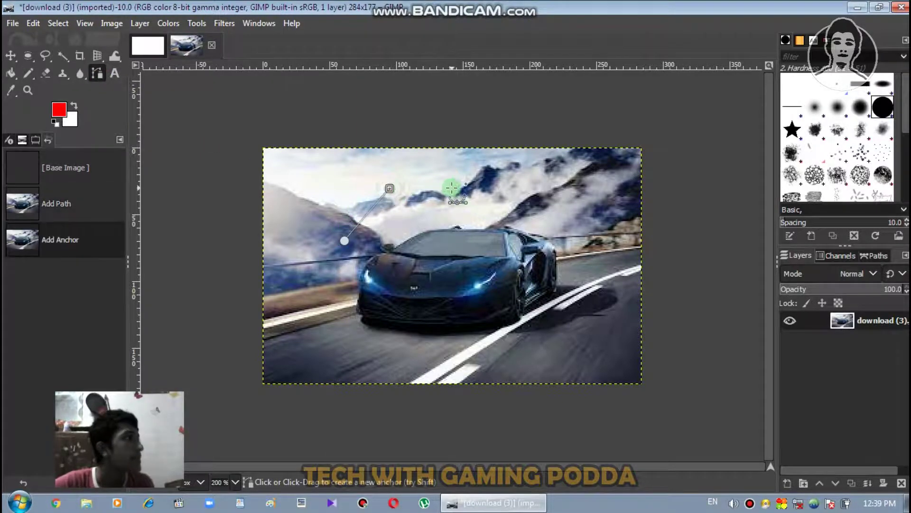
left_click(453, 188)
left_click_drag(452, 189, 488, 339)
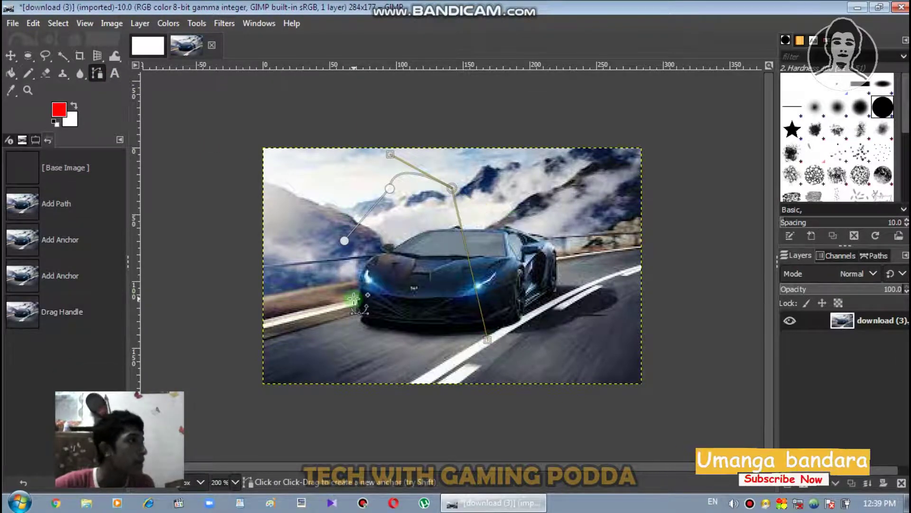
left_click(354, 299)
left_click_drag(343, 239, 344, 242)
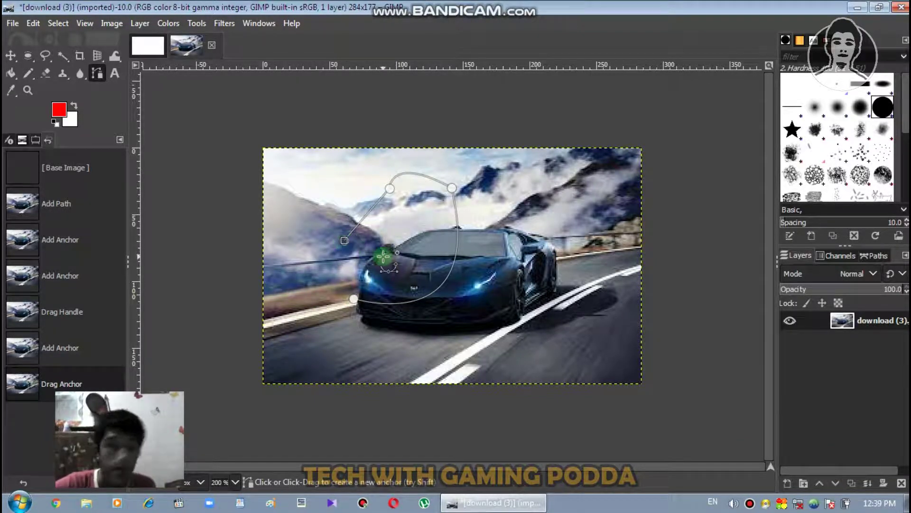
- Convert the path to a selection, erase inside it, then revert the photo to [Base Image]
right_click(383, 256)
mouse_move(414, 308)
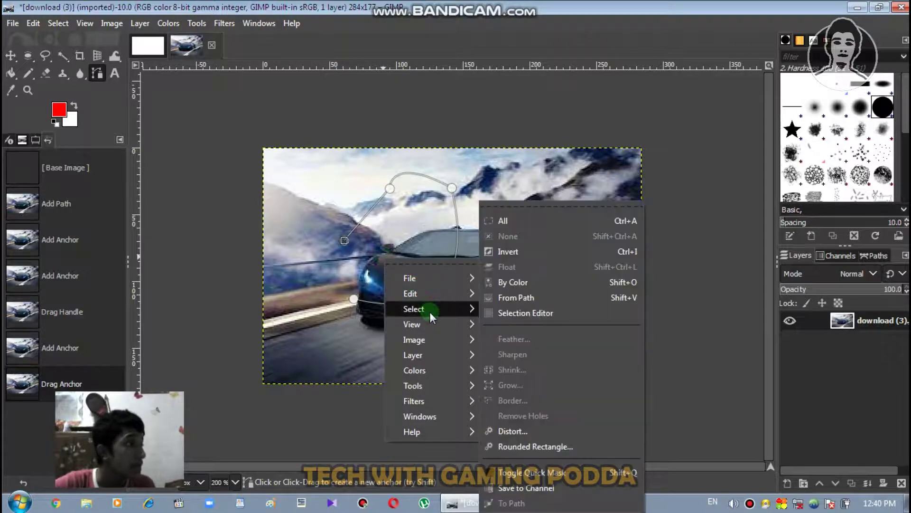
left_click(494, 296)
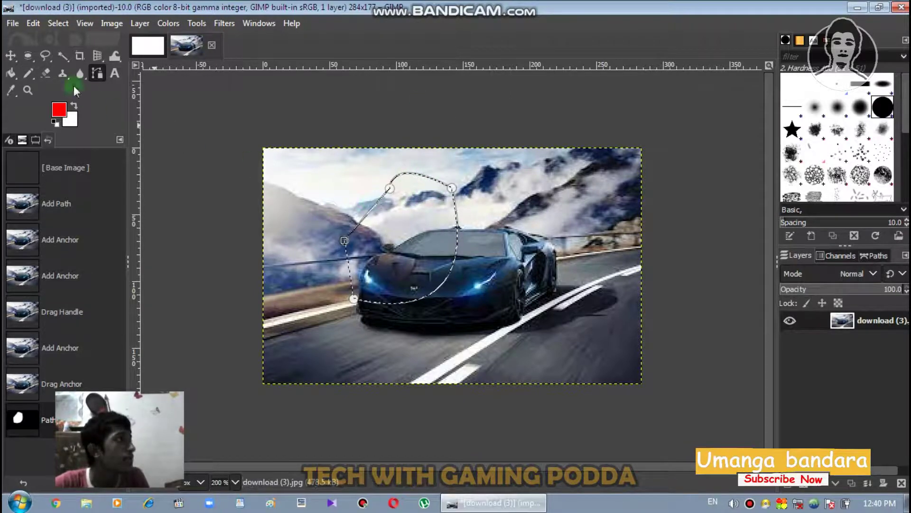
left_click(46, 73)
mouse_move(325, 193)
left_mouse_down()
mouse_move(405, 244)
mouse_move(380, 214)
mouse_move(404, 301)
mouse_move(474, 149)
left_mouse_up()
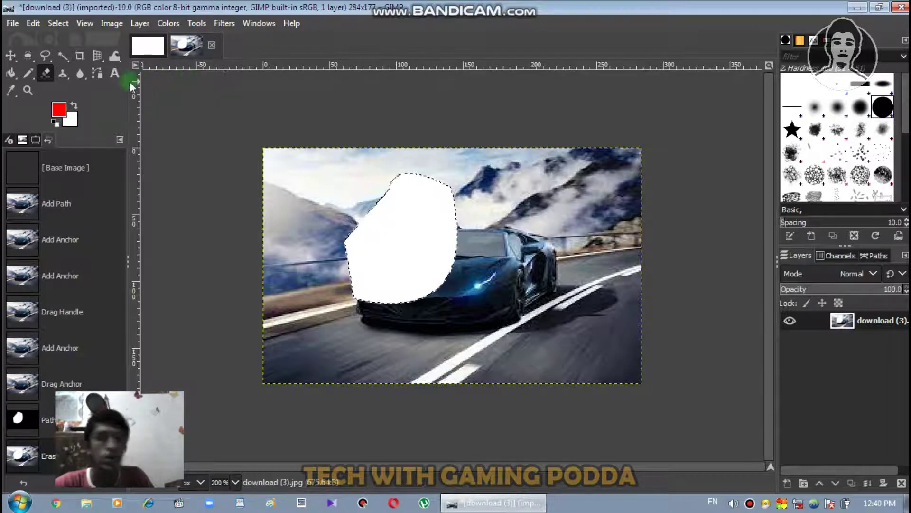
left_click(67, 172)
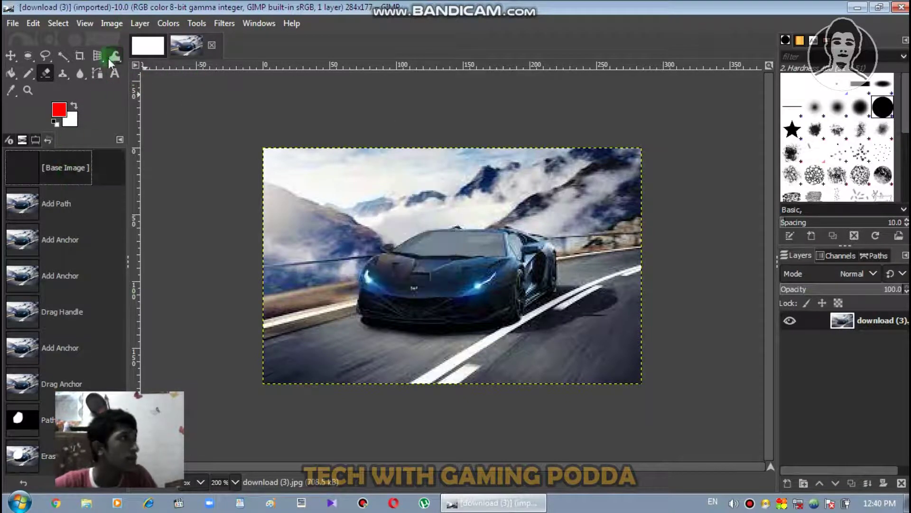
- Add a red 'subscribe' text layer near the top-left of the car photo
left_click(114, 75)
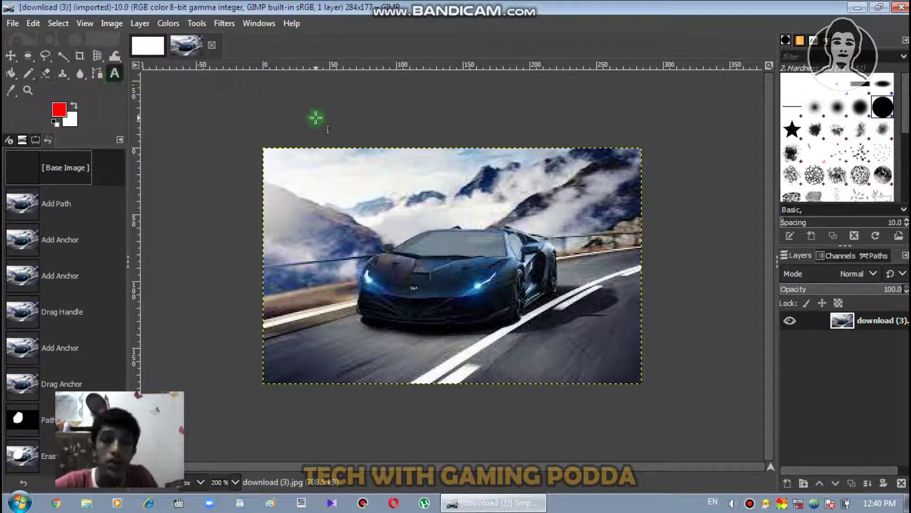
left_click(317, 169)
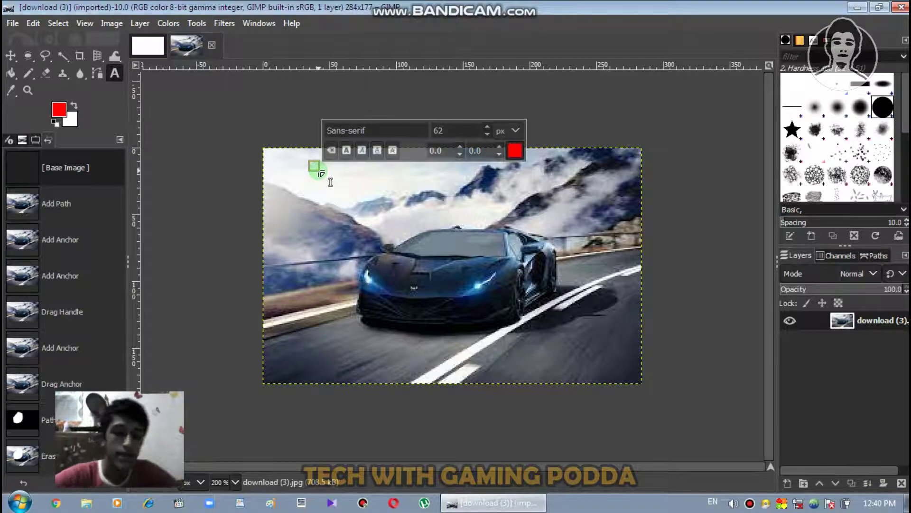
type("subscr")
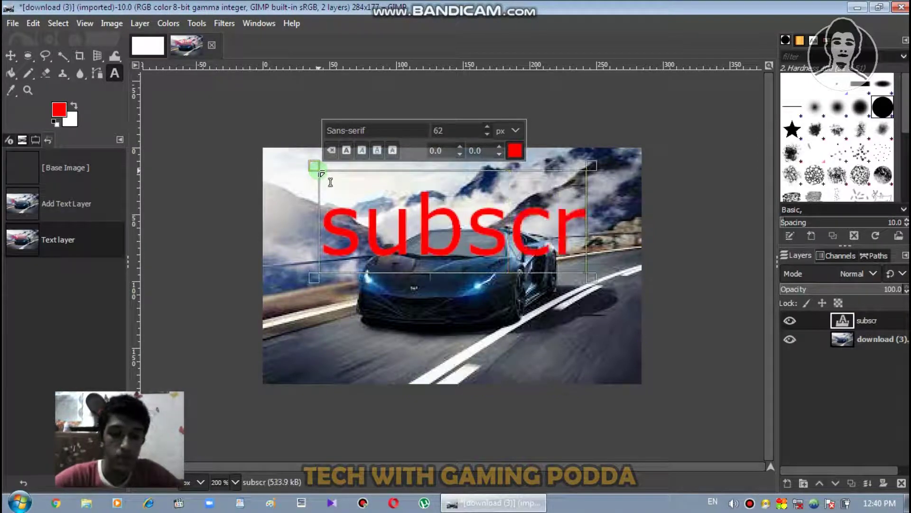
type("ibe")
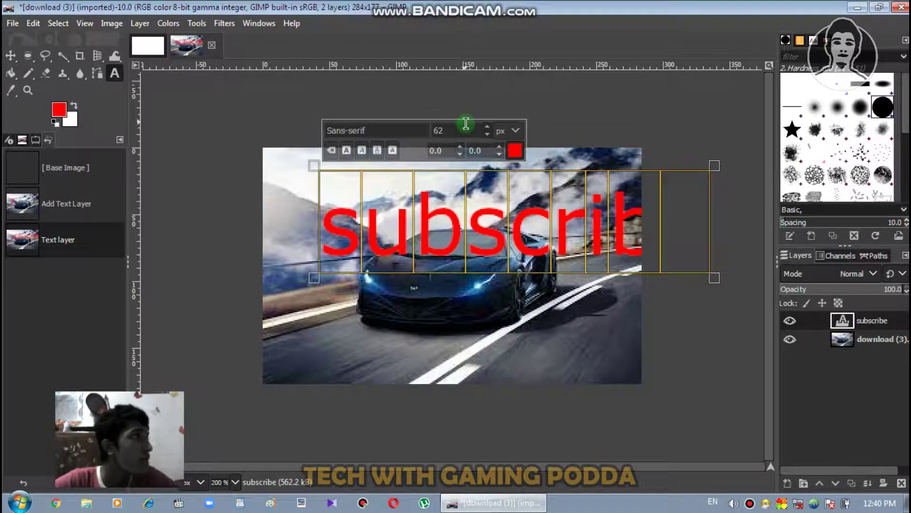
- Reduce the subscribe text's font size from 62 to 41 px
scroll(485, 134, "down", 5)
scroll(485, 132, "down", 5)
scroll(485, 132, "down", 5)
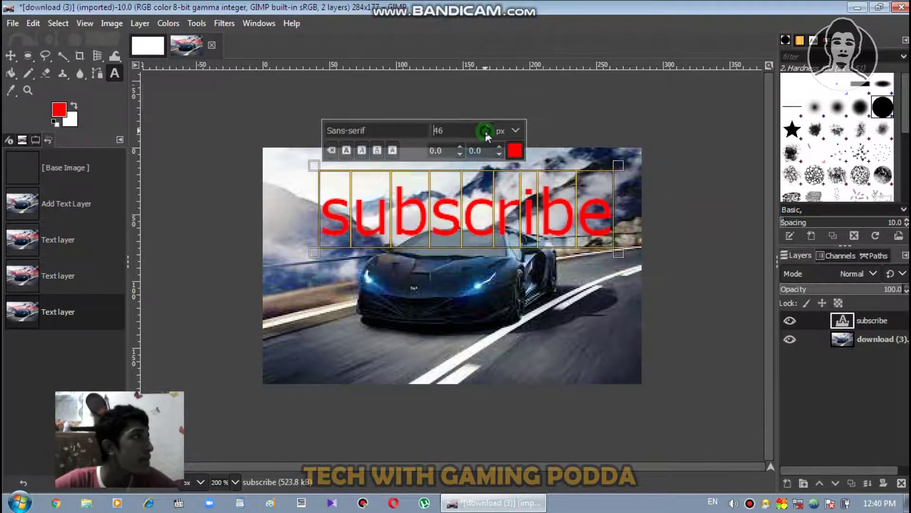
scroll(485, 131, "down", 4)
scroll(485, 131, "down", 1)
scroll(485, 131, "down", 1)
scroll(485, 130, "down", 2)
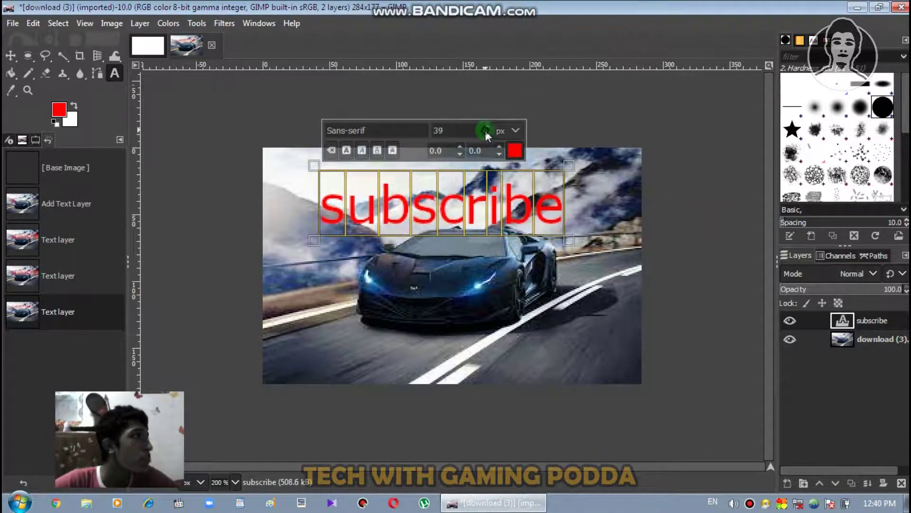
scroll(485, 127, "up", 8)
scroll(487, 132, "down", 6)
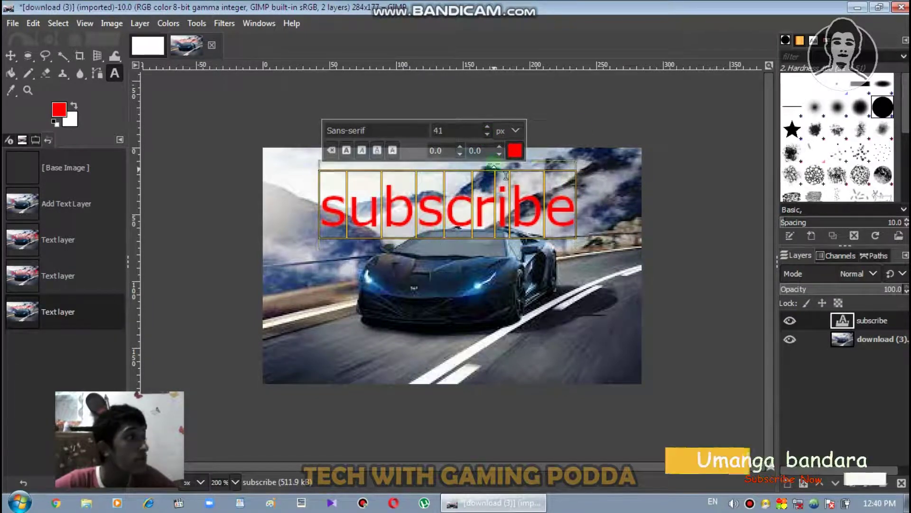
- Change the subscribe text colour to black
left_click(515, 151)
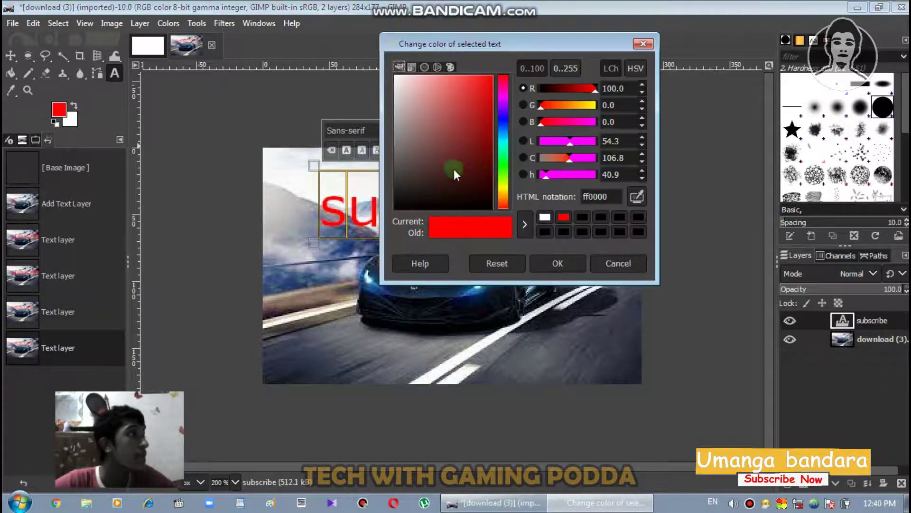
mouse_move(454, 169)
left_mouse_down()
mouse_move(463, 172)
mouse_move(404, 240)
left_mouse_up()
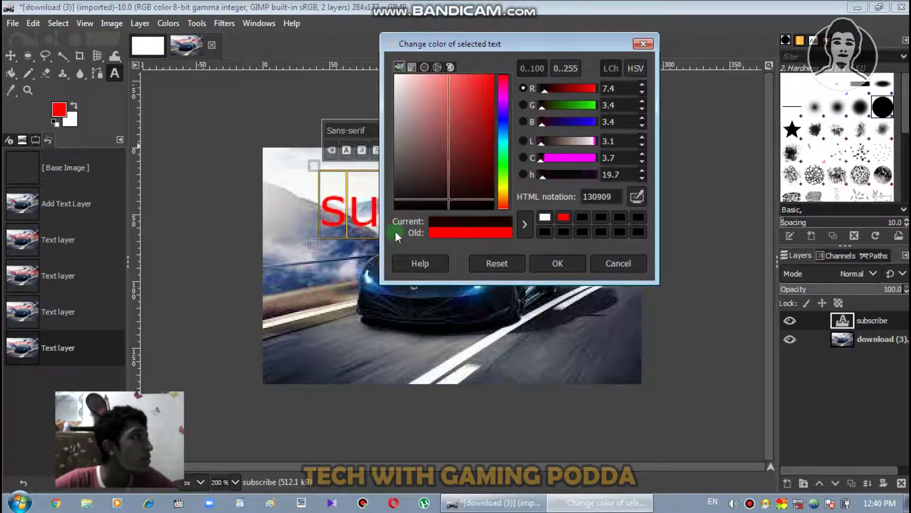
left_click(557, 263)
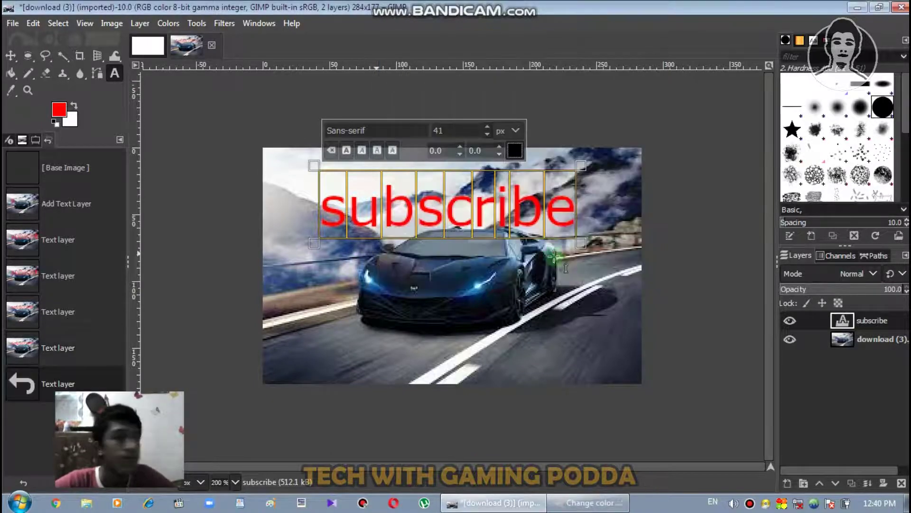
- Make the text bold, trying italic and underline but leaving both off
left_click(349, 151)
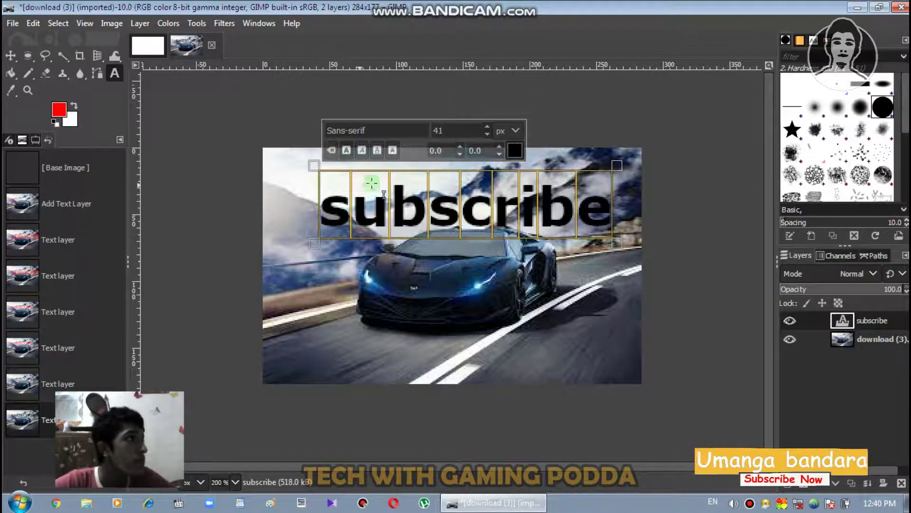
left_click(340, 135)
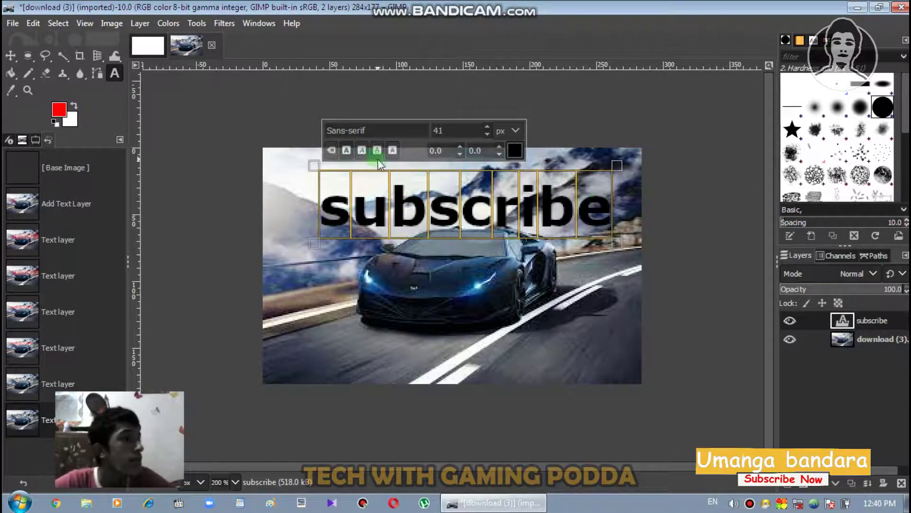
left_click(357, 146)
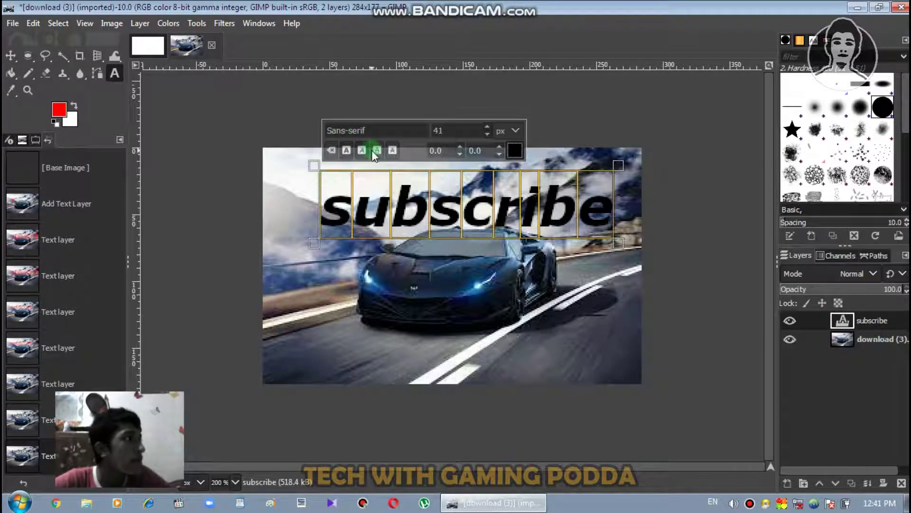
left_click(360, 150)
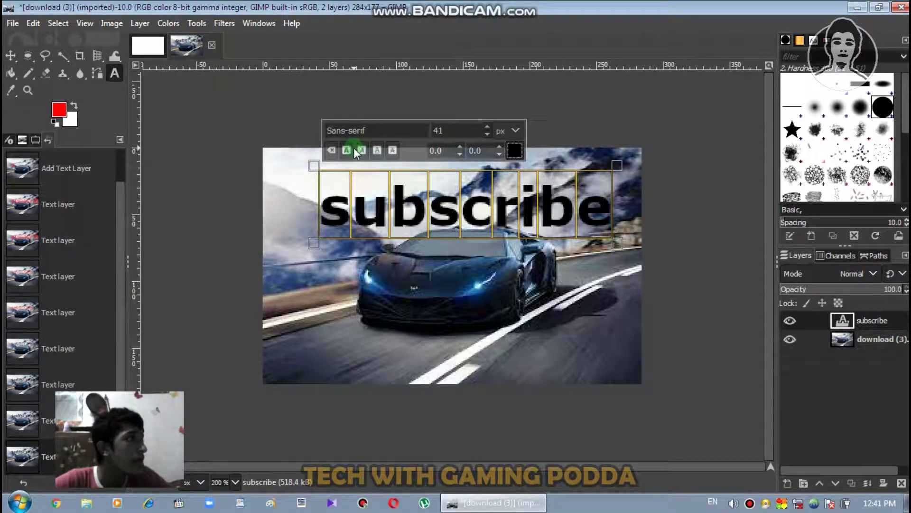
left_click(377, 150)
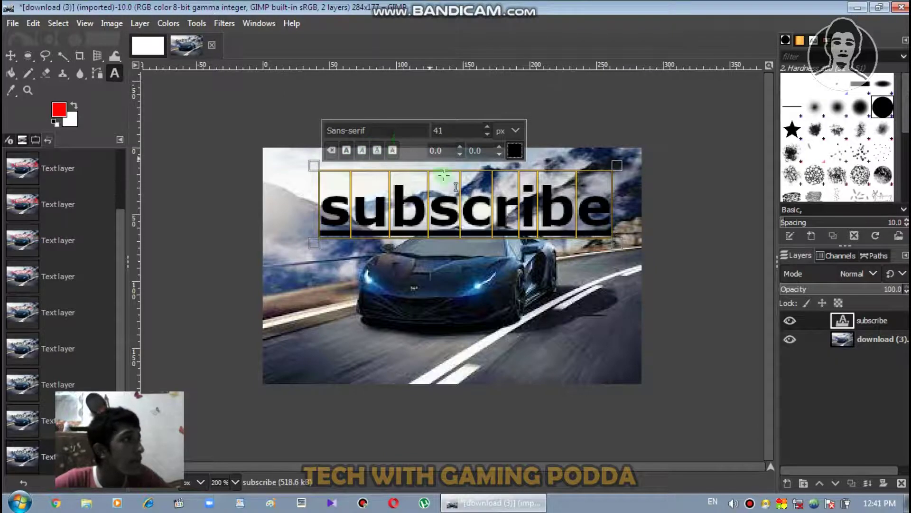
left_click(355, 234)
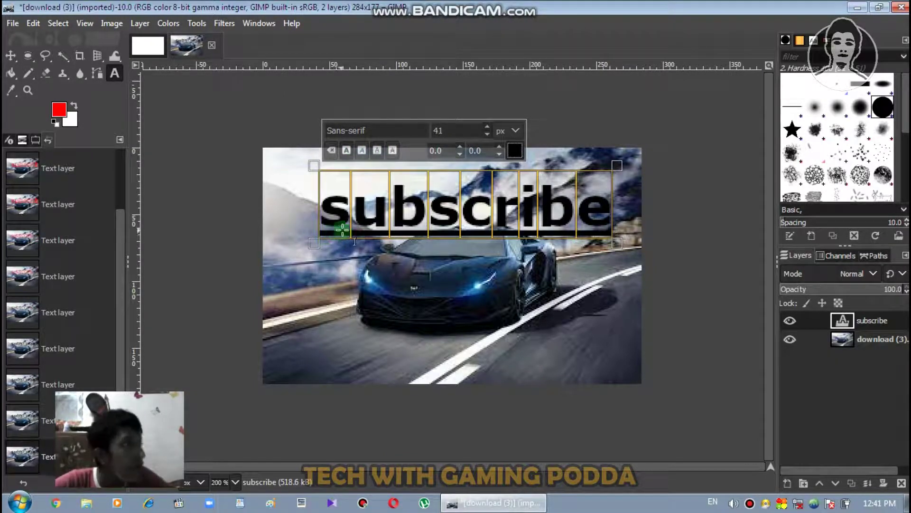
left_click(377, 150)
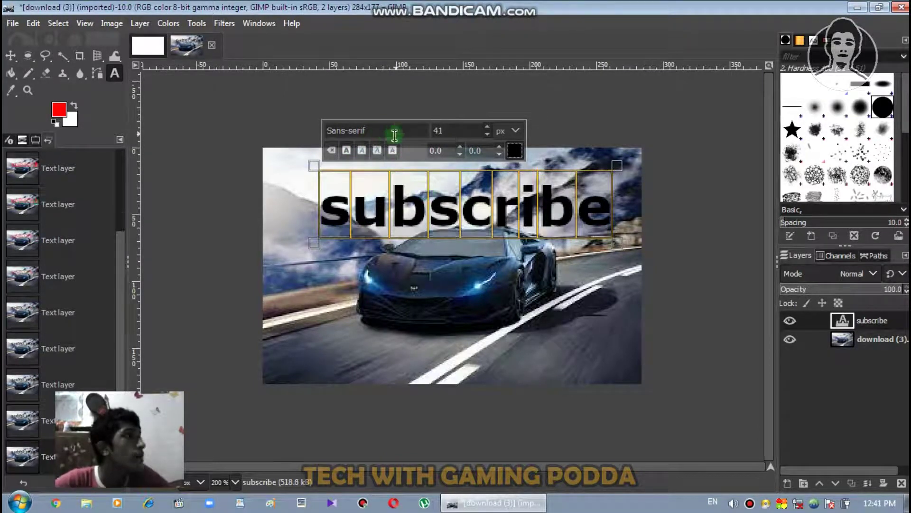
- Switch the subscribe text's font to Arial Heavy and finish editing it
triple_click(323, 131)
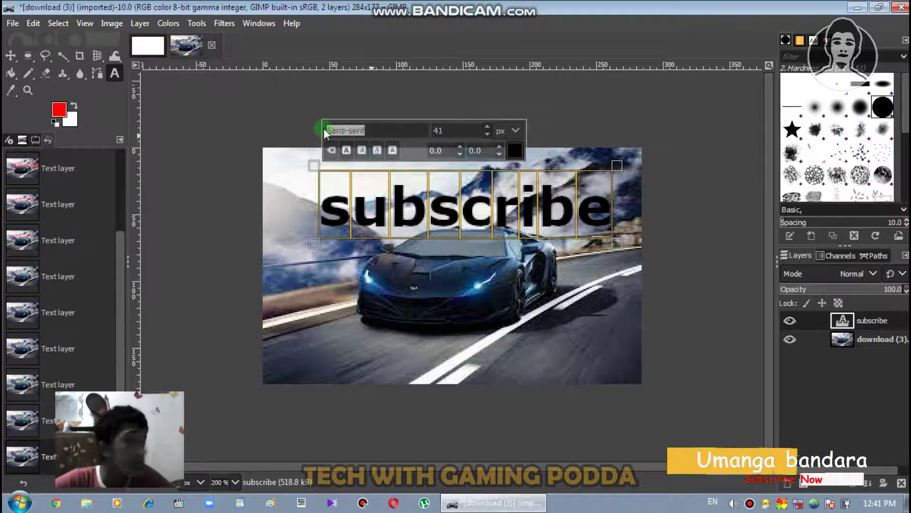
key("BackSpace")
type("a")
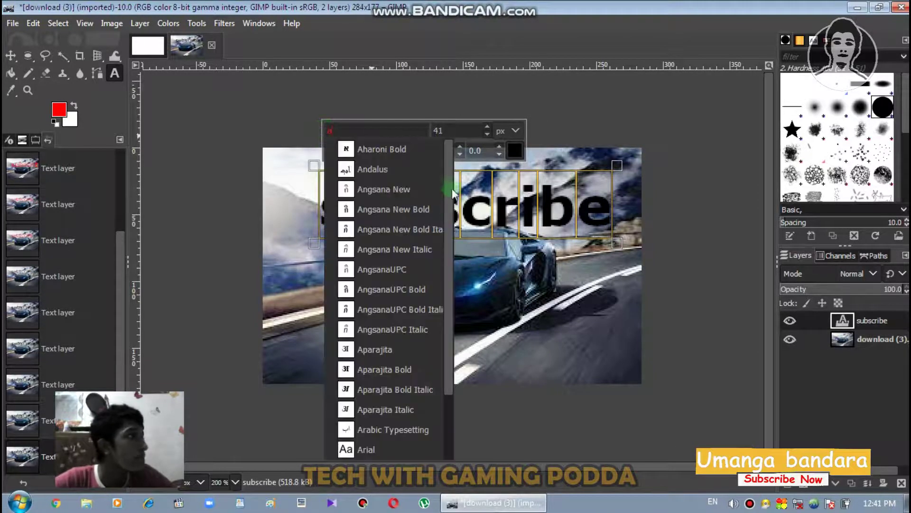
scroll(450, 190, "down", 2)
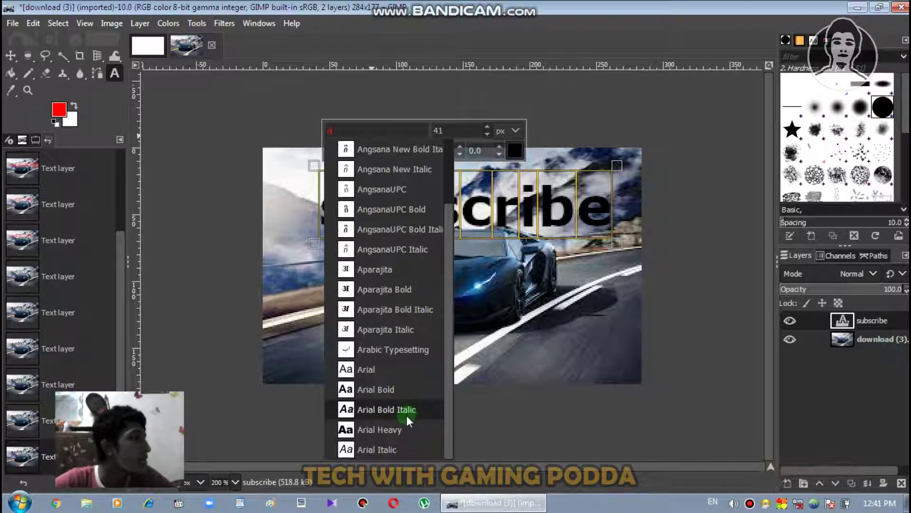
left_click(407, 428)
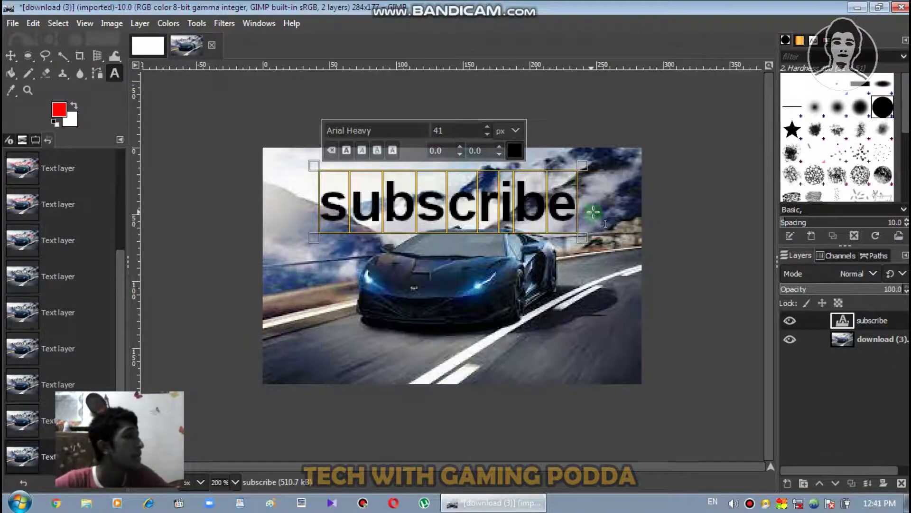
left_click(493, 291)
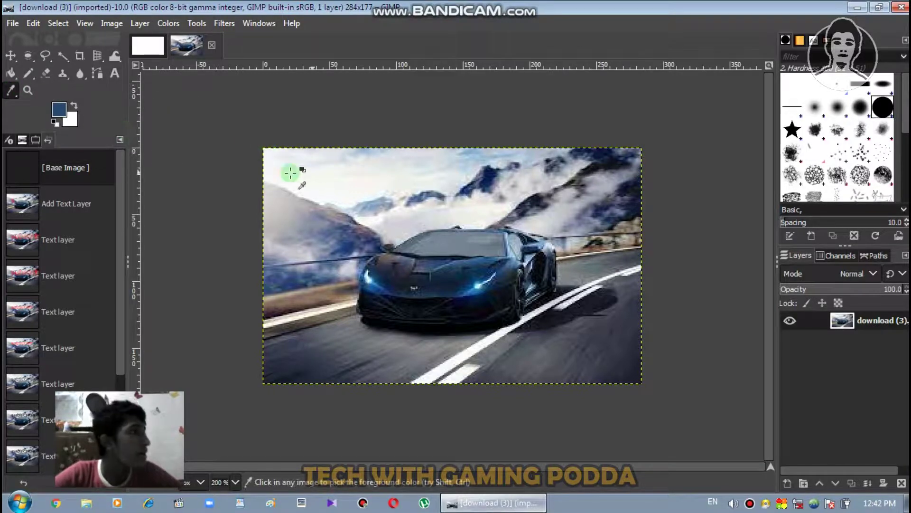
- Sample the car's blue and navy into the foreground colour, ending on pale blue-grey
left_click(474, 266)
left_click(374, 258)
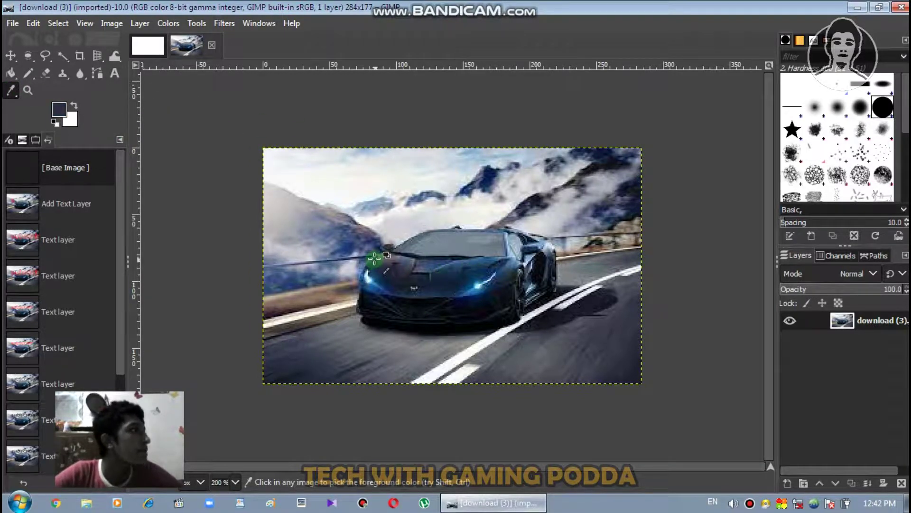
left_click(17, 125)
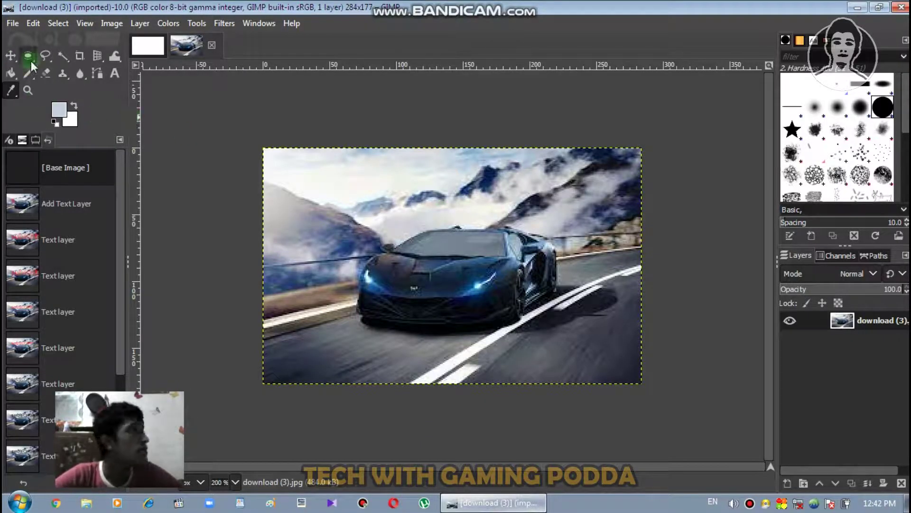
- Zoom in on the car photo to individual pixels, then back to the whole image
left_click(351, 194)
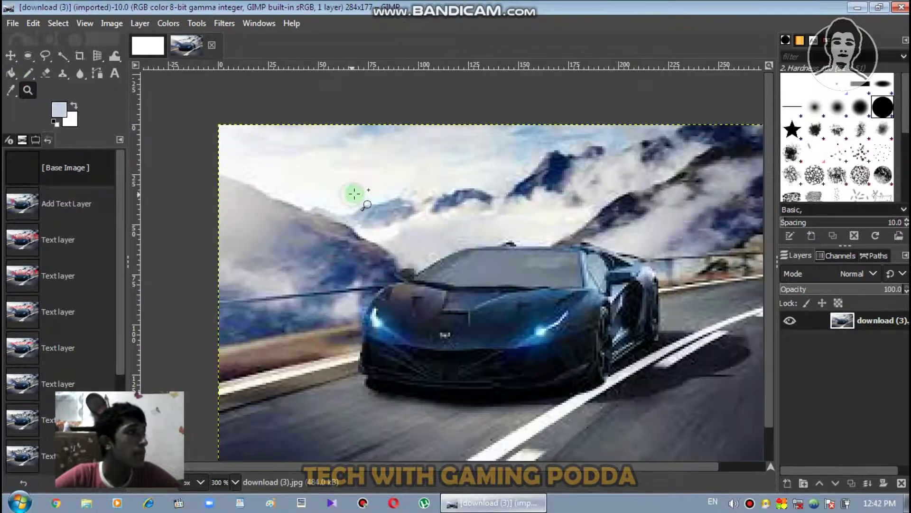
left_click_drag(442, 275, 430, 262)
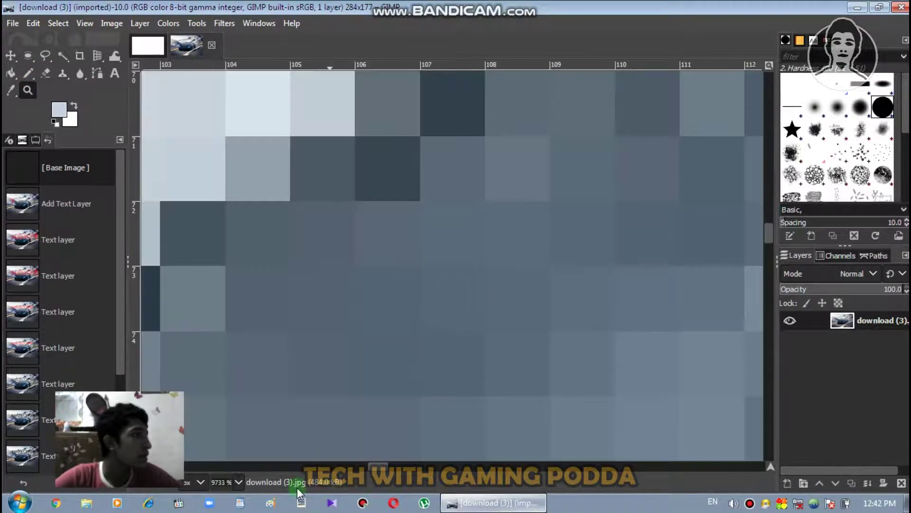
left_click(239, 481)
left_click(227, 421)
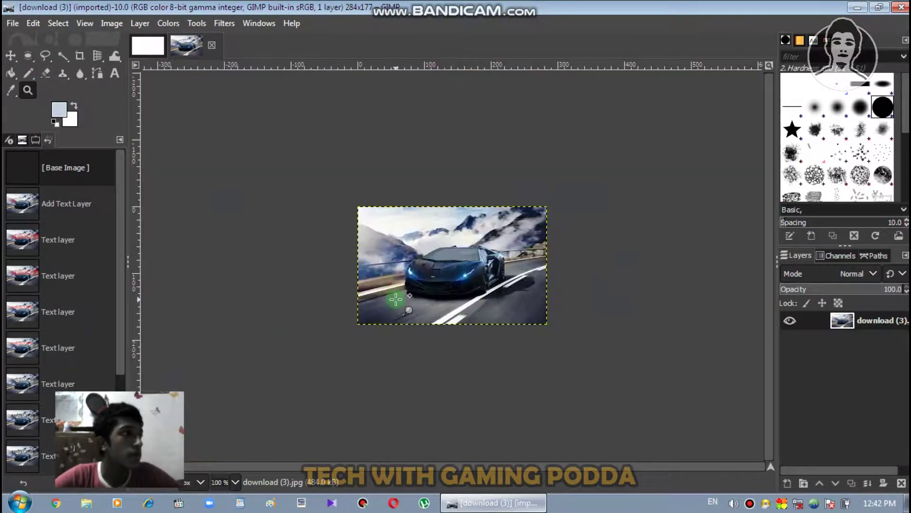
- Zoom deep into a few dark pixels, return to full view, then zoom onto the windshield
left_click_drag(395, 300, 456, 259)
left_click_drag(375, 244, 525, 325)
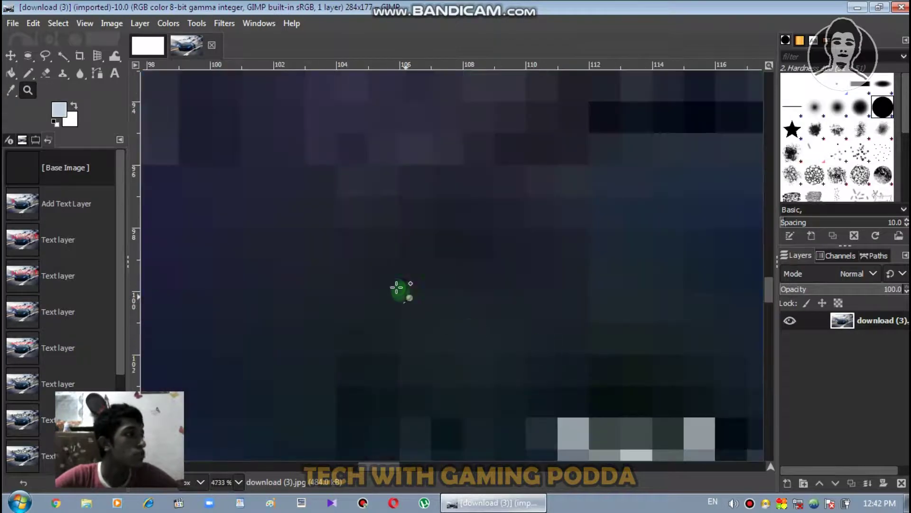
left_click_drag(401, 289, 541, 349)
left_click(241, 483)
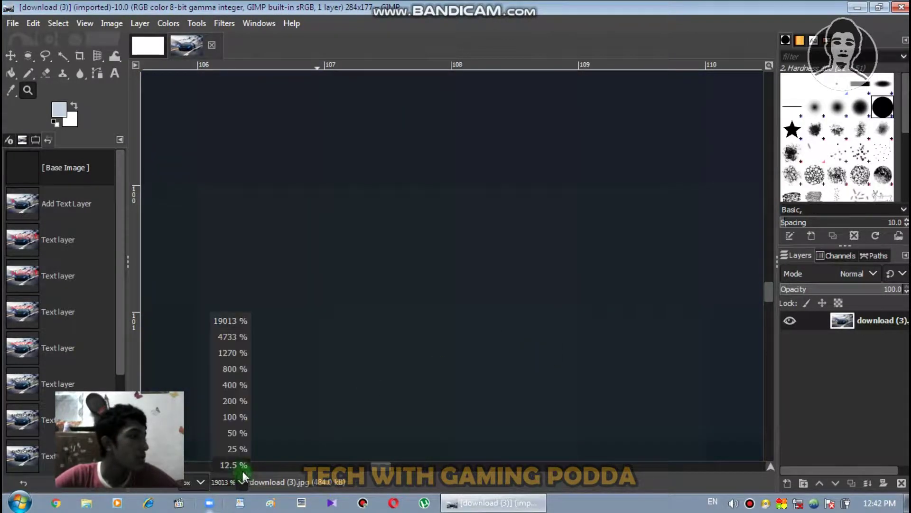
left_click(236, 420)
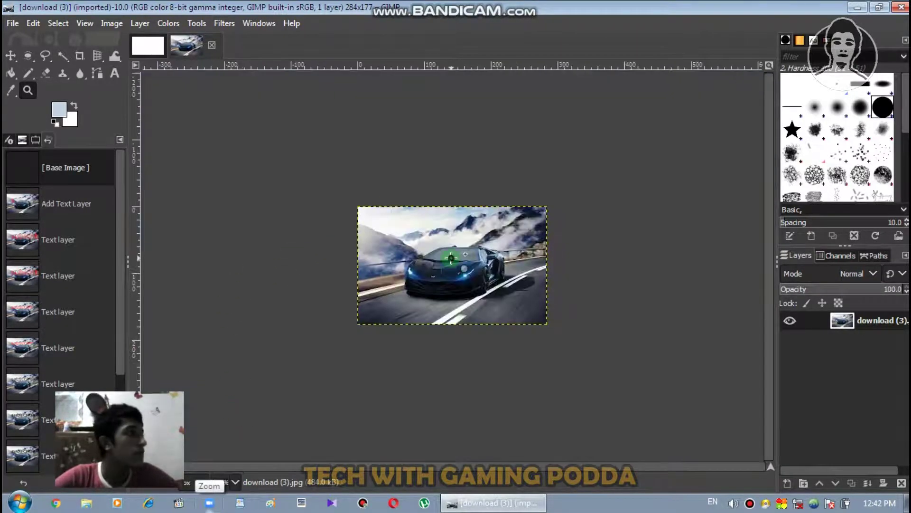
left_click(451, 257)
left_click(450, 255)
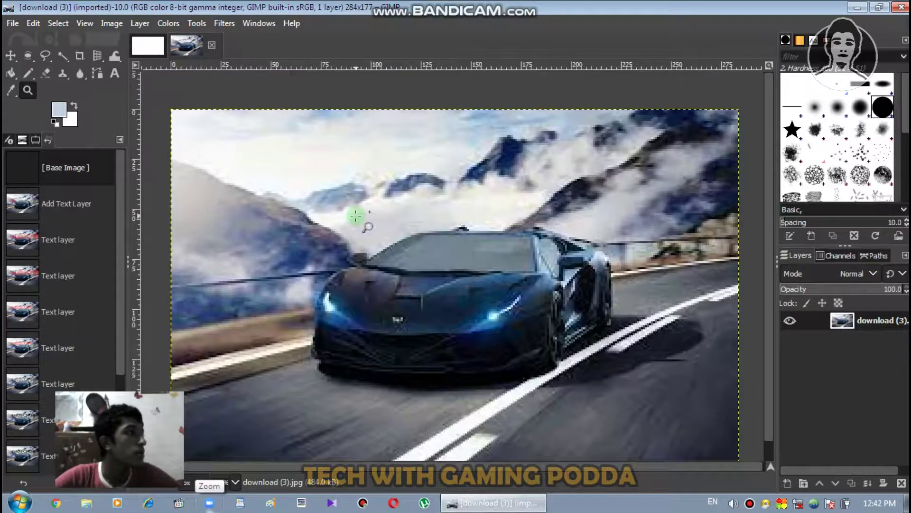